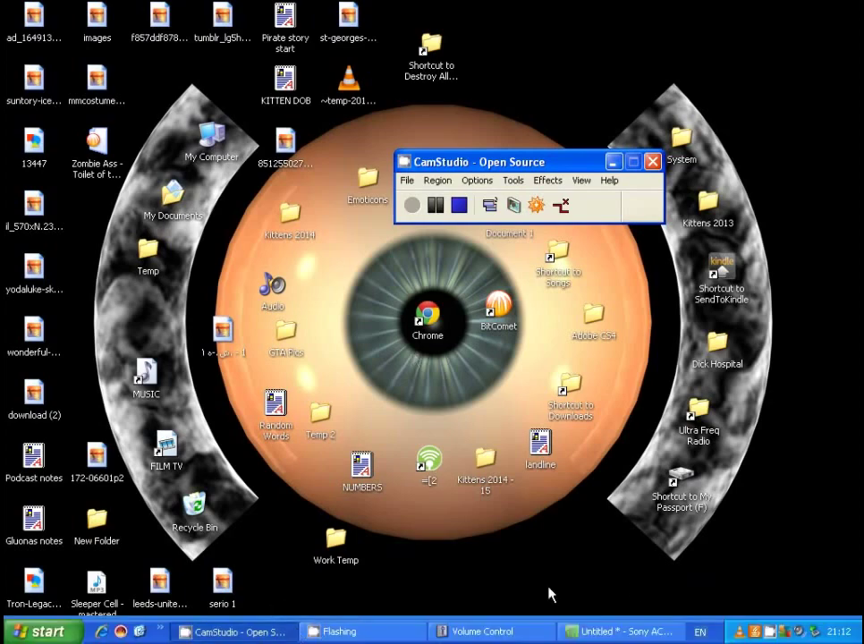
# Bring up FM8's Master page in the Sony ACID Pro project, dismissing the pop-up notifications.
pyautogui.click(612, 634)
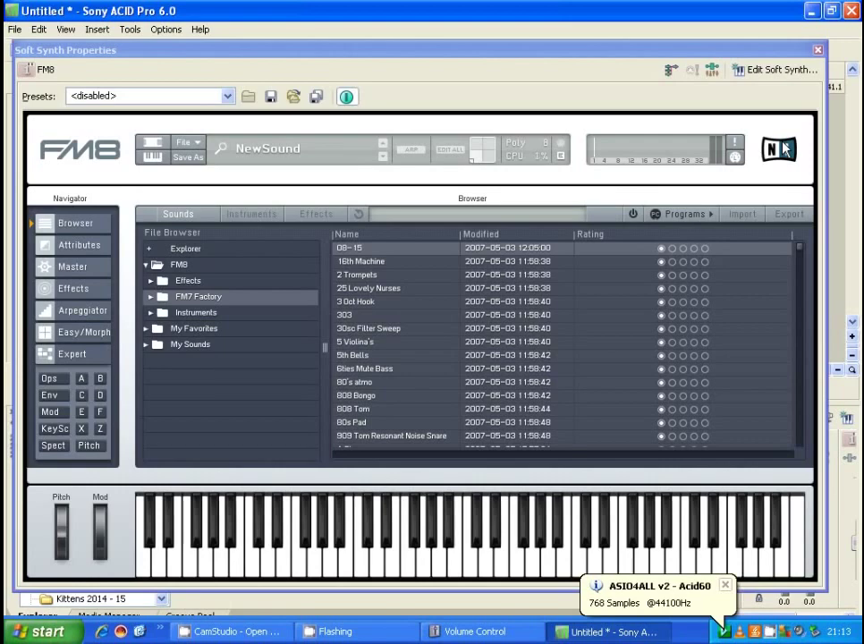
pyautogui.click(727, 590)
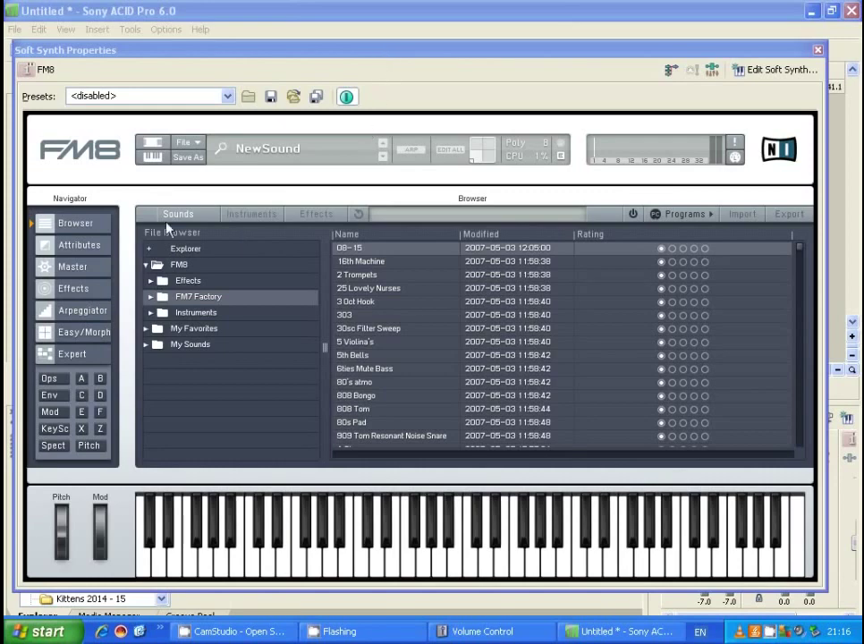
pyautogui.click(54, 272)
pyautogui.click(57, 281)
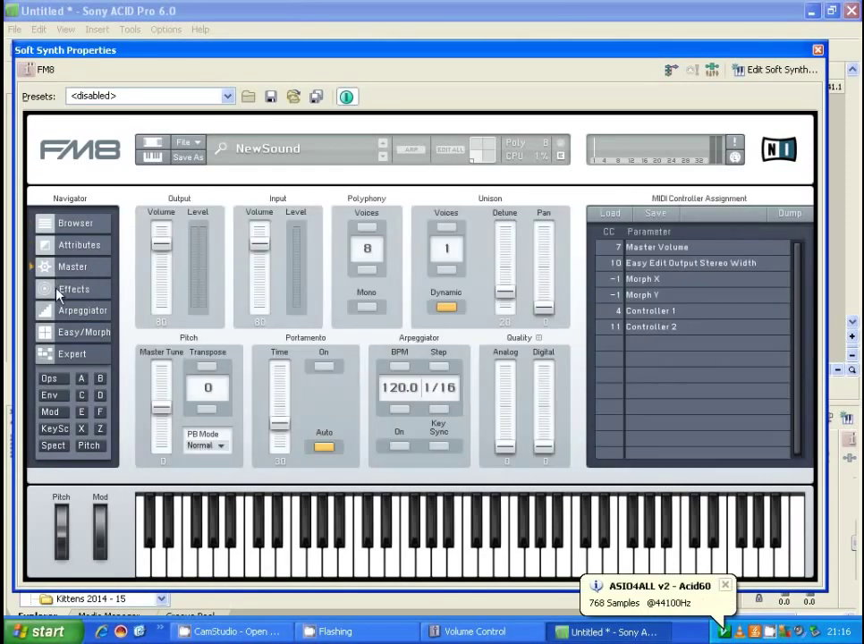
pyautogui.click(54, 273)
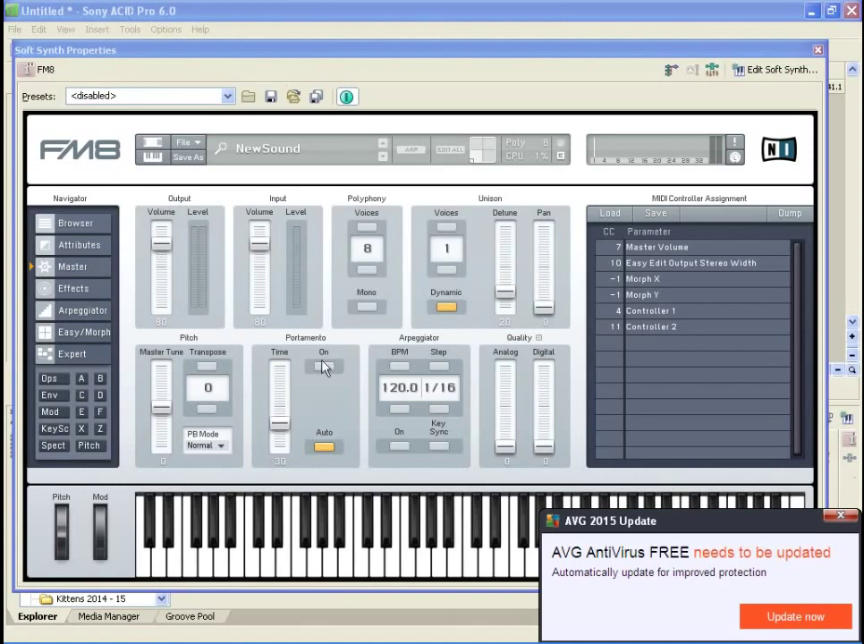
pyautogui.click(842, 516)
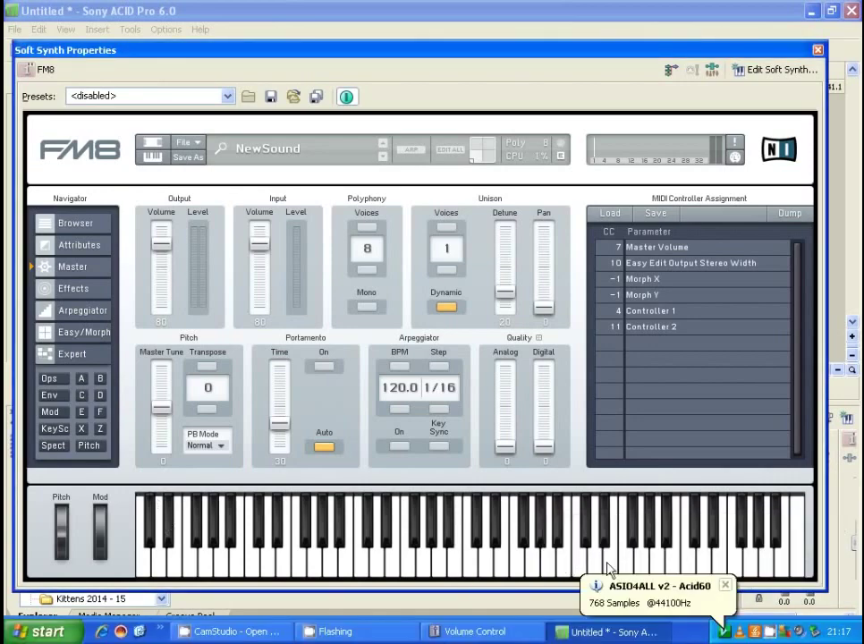
pyautogui.click(723, 597)
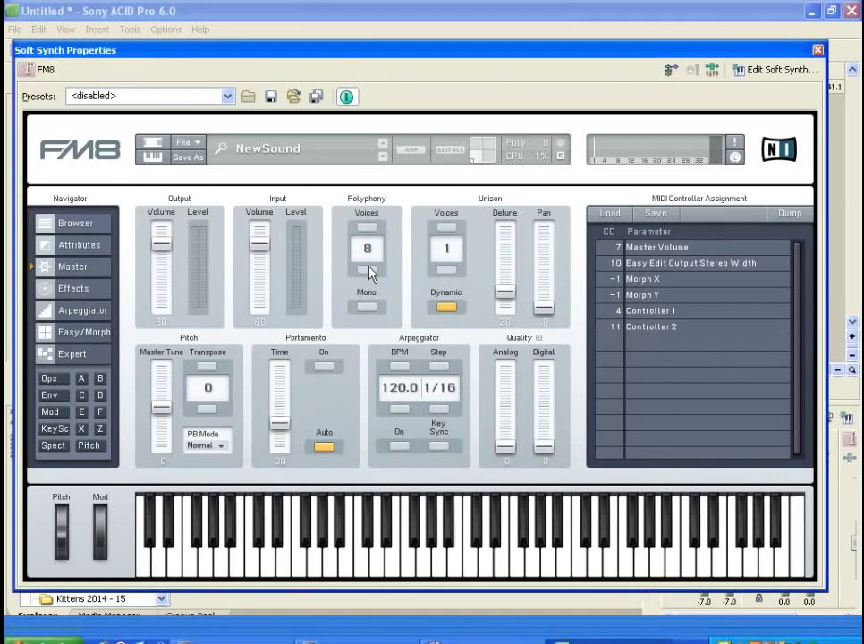
# Reduce the Polyphony voices of the FM8 sound to 1.
pyautogui.click(368, 271)
pyautogui.click(368, 271)
pyautogui.click(369, 271)
pyautogui.click(366, 272)
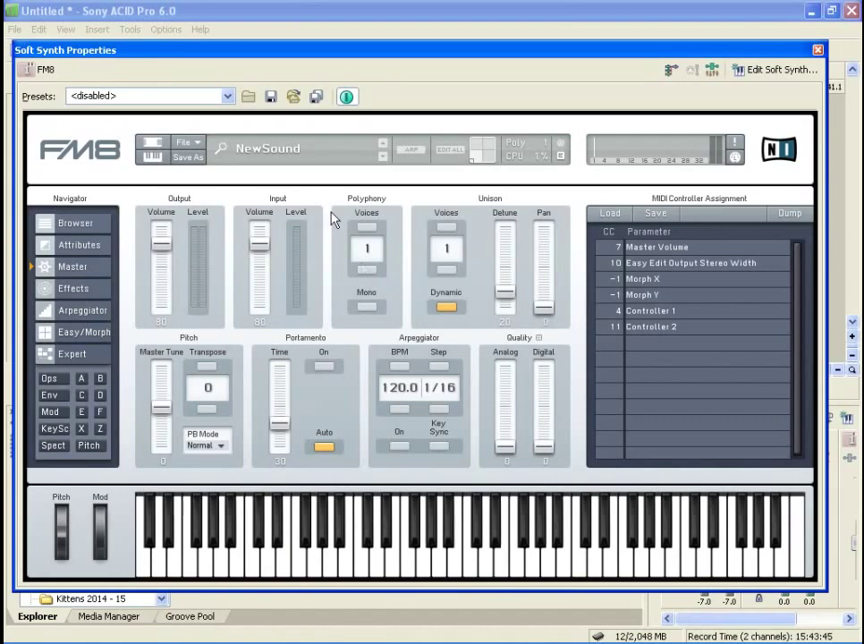
# Set the Polyphony of the FM8 sound to 6 voices.
pyautogui.click(368, 229)
pyautogui.click(369, 229)
pyautogui.click(367, 226)
pyautogui.click(367, 226)
pyautogui.click(367, 226)
pyautogui.click(367, 226)
pyautogui.click(367, 226)
pyautogui.click(367, 269)
pyautogui.click(367, 269)
pyautogui.click(368, 271)
pyautogui.click(363, 229)
pyautogui.click(364, 229)
pyautogui.click(363, 229)
pyautogui.click(363, 229)
# Set the Unison section to 4 voices with a Detune of 69.
pyautogui.click(445, 230)
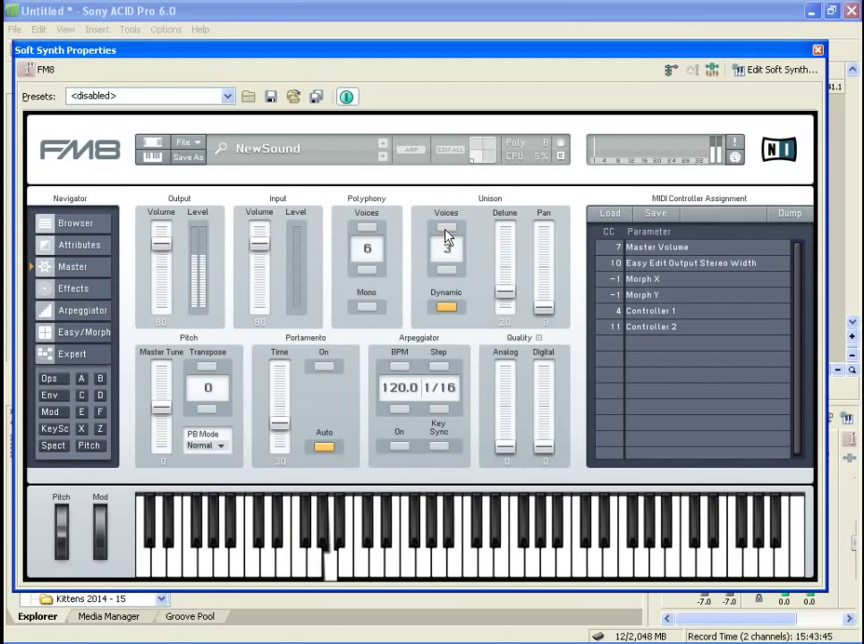
pyautogui.click(445, 230)
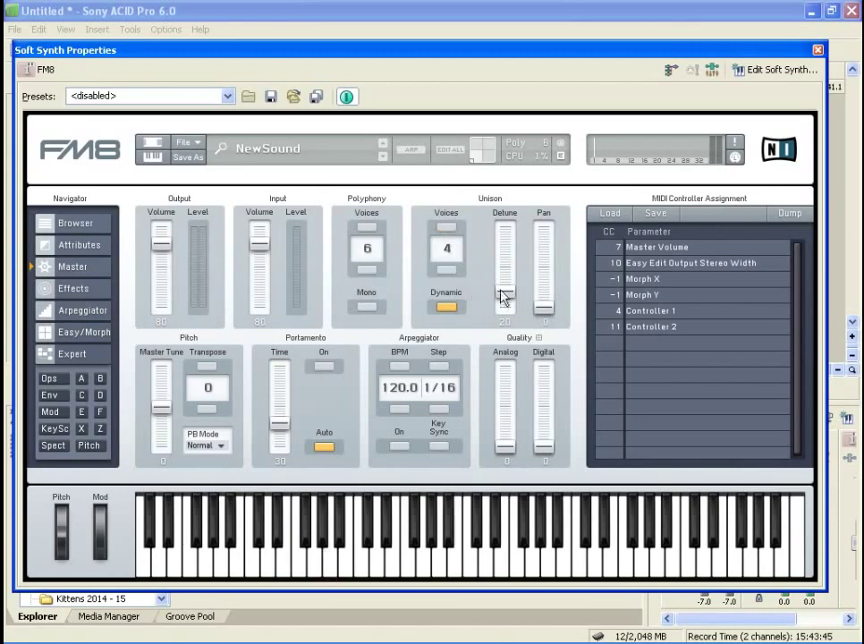
pyautogui.moveTo(498, 293); pyautogui.dragTo(486, 242)
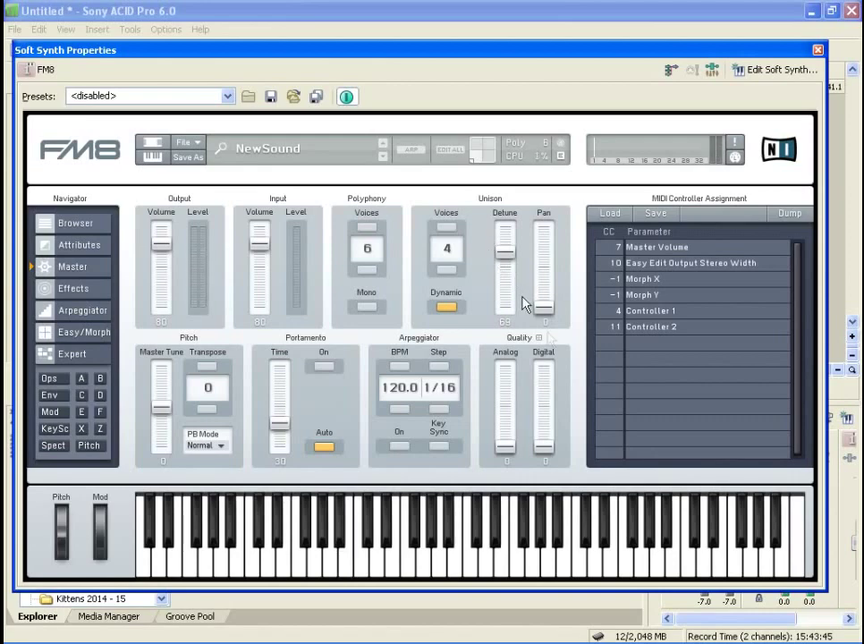
# Try a Unison Pan of 20, return it to 0, and set the Unison voices to 1.
pyautogui.moveTo(542, 311); pyautogui.dragTo(540, 307)
pyautogui.moveTo(542, 311); pyautogui.dragTo(542, 293)
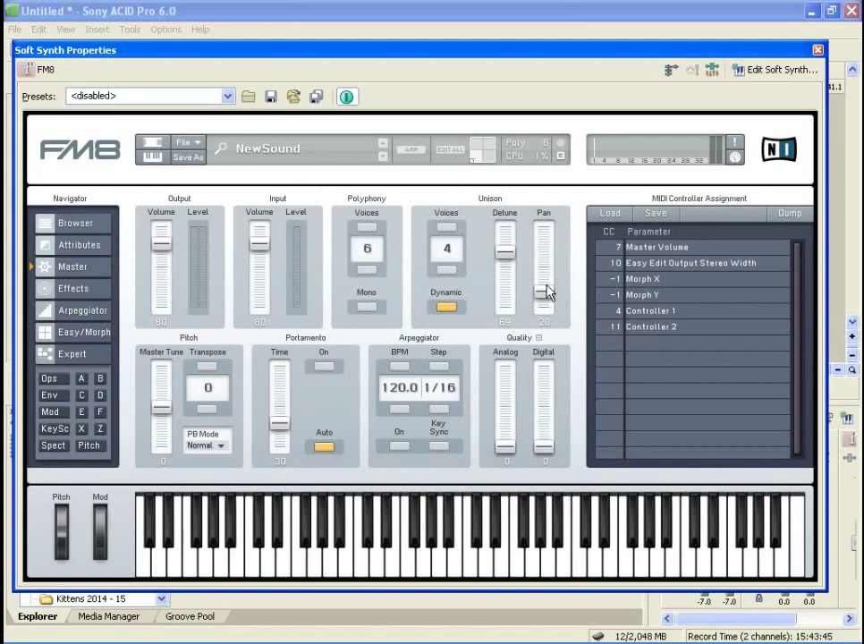
pyautogui.moveTo(548, 293); pyautogui.dragTo(537, 417)
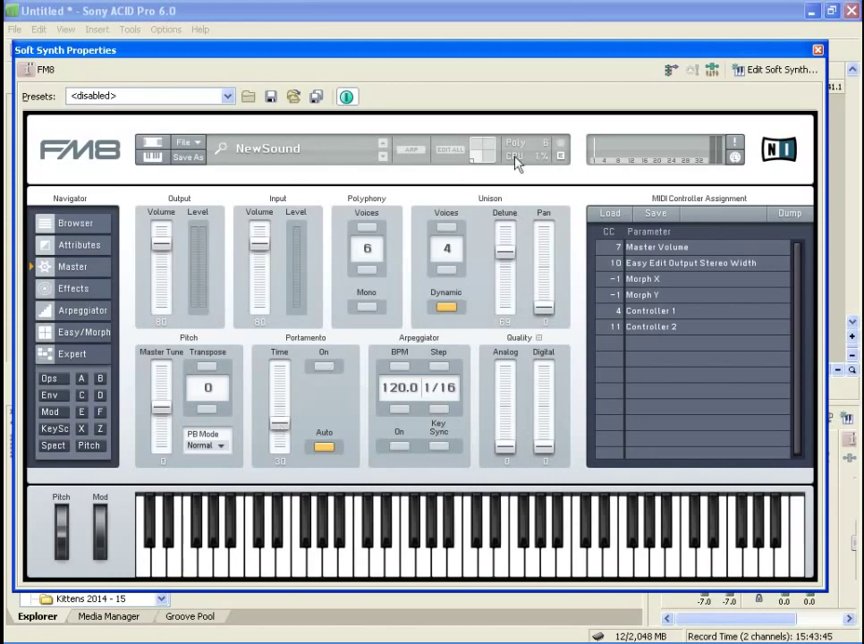
pyautogui.click(450, 271)
pyautogui.doubleClick(450, 271)
# Set the Portamento Time to 47 with its Auto option off, and try the Digital quality slider.
pyautogui.moveTo(280, 423); pyautogui.dragTo(280, 410)
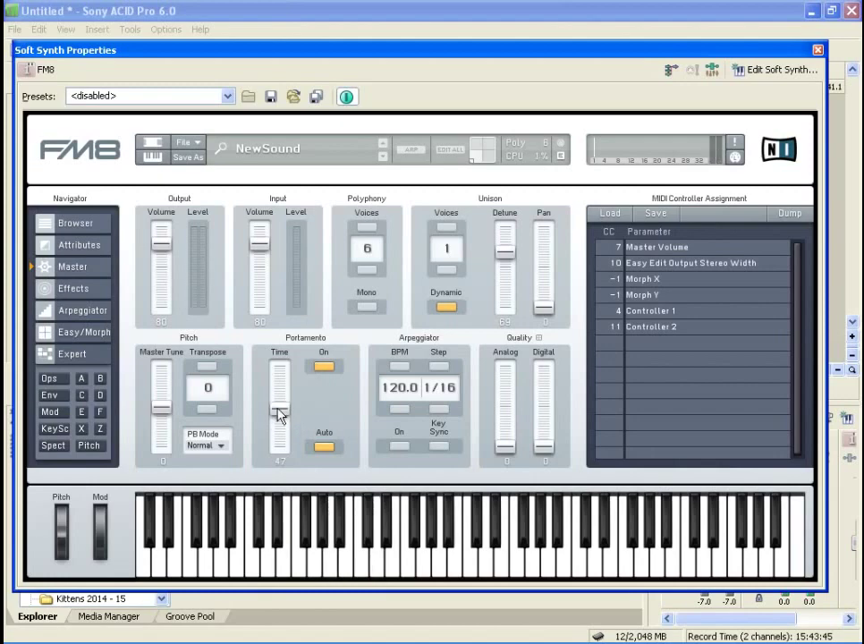
pyautogui.click(320, 449)
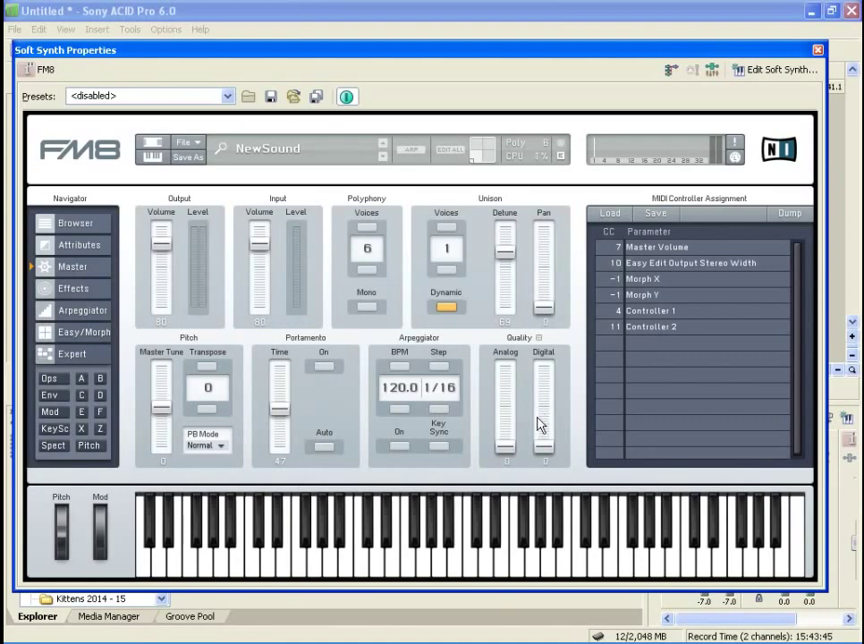
pyautogui.moveTo(545, 446); pyautogui.dragTo(554, 509)
# On the Expert operators page, try Sawtooth and Triangle waveforms for operator A and set operator F's waveform to Sawtooth.
pyautogui.click(90, 360)
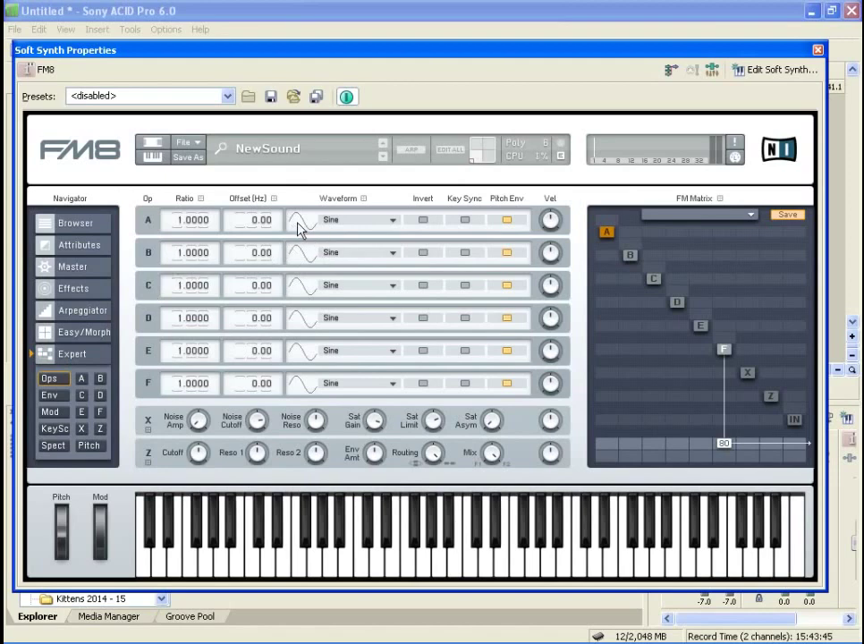
pyautogui.click(356, 221)
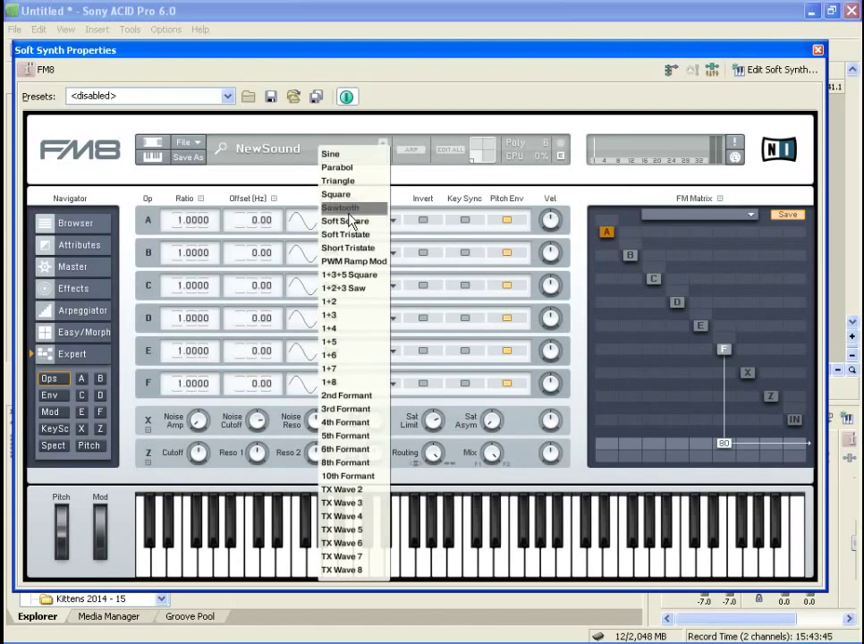
pyautogui.click(350, 215)
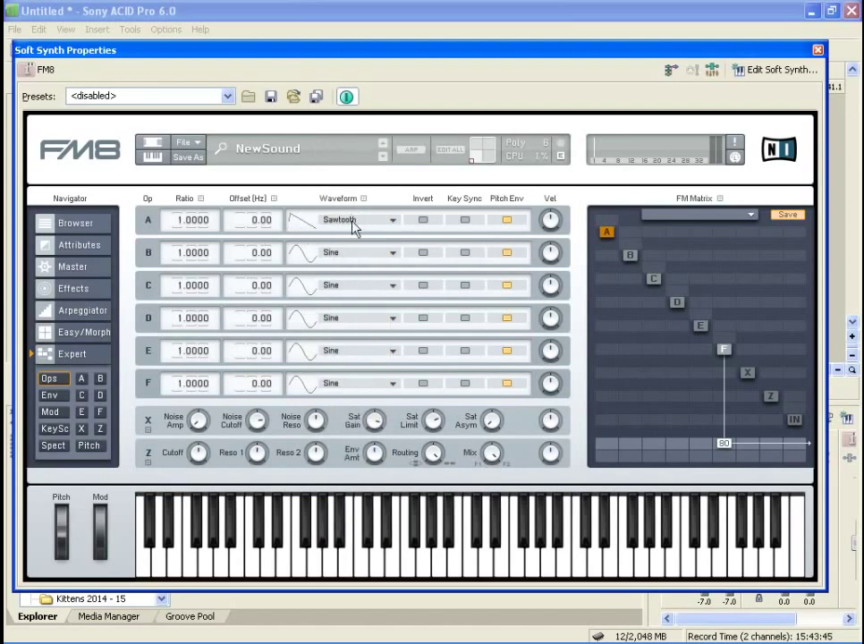
pyautogui.click(355, 222)
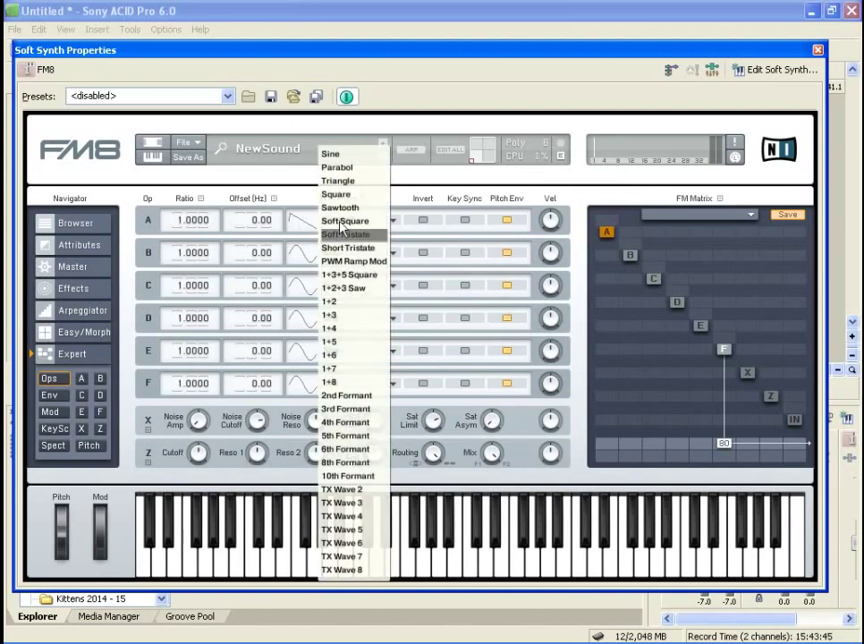
pyautogui.click(337, 182)
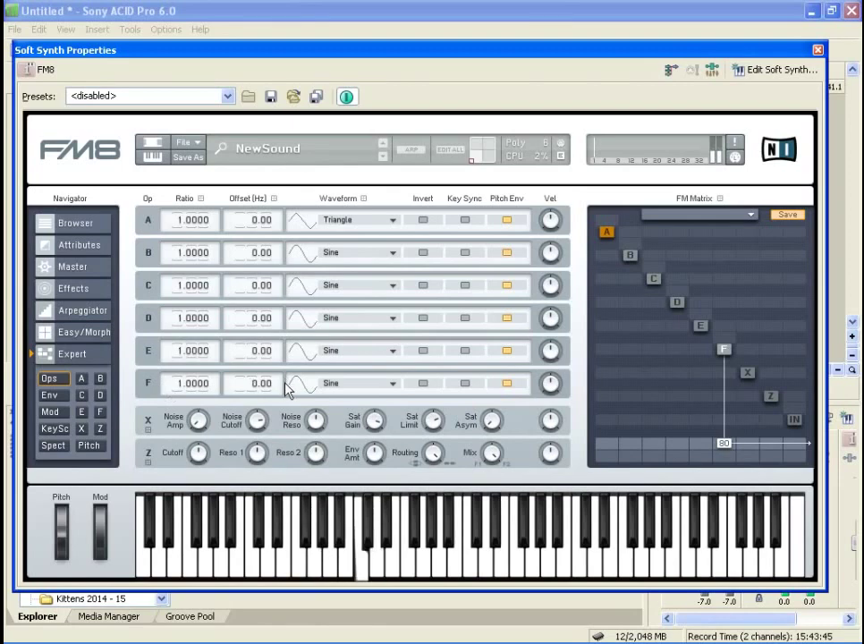
pyautogui.click(329, 384)
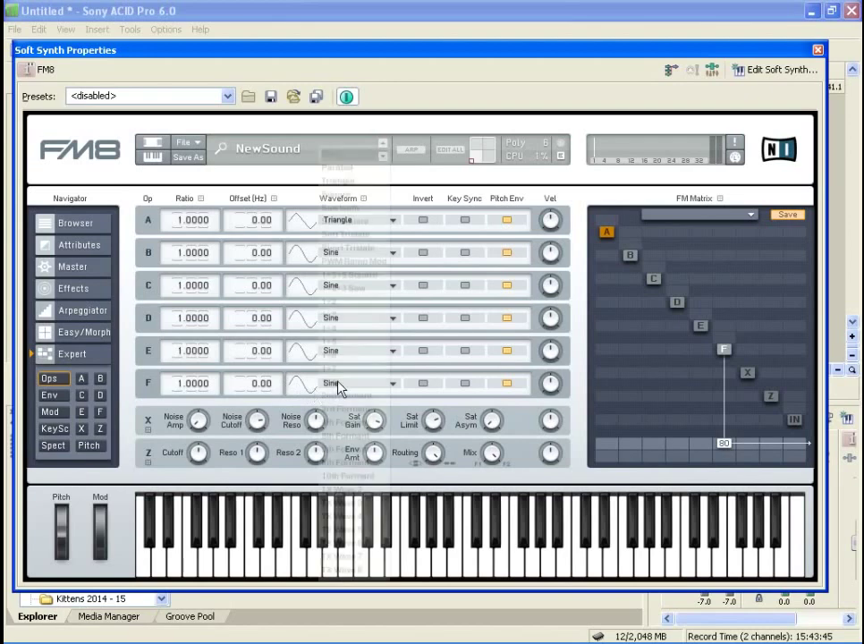
pyautogui.click(356, 206)
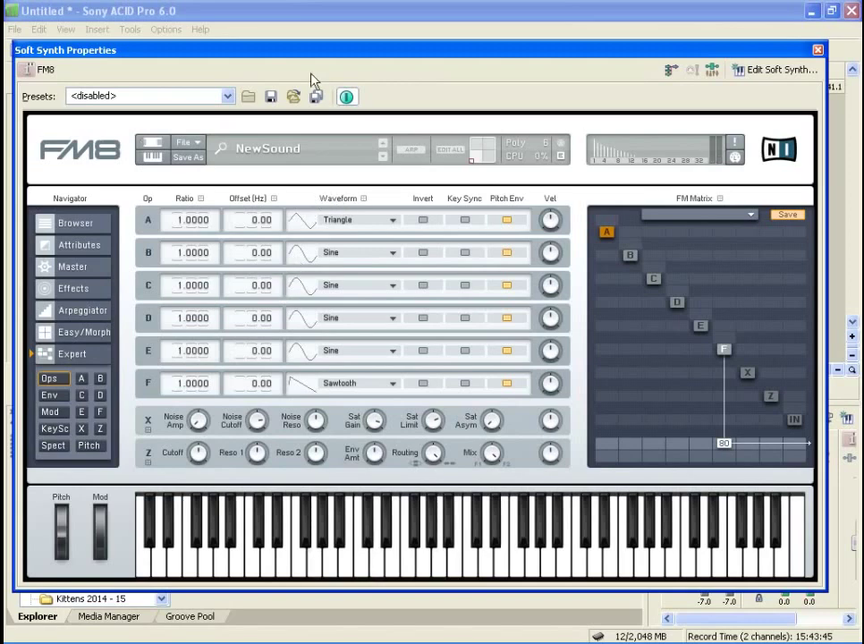
# Start a fresh NewSound patch in FM8 so all operators are reset to their default waveforms.
pyautogui.click(227, 96)
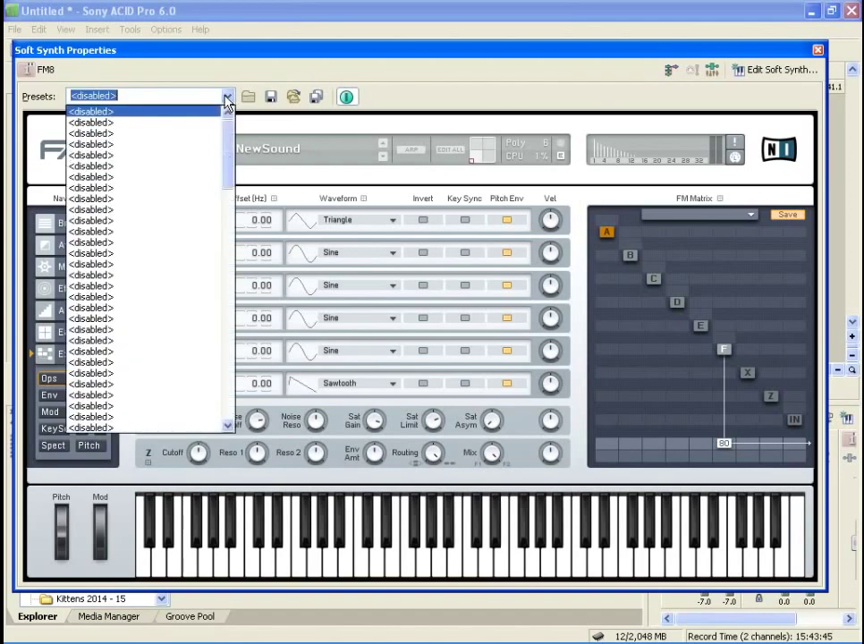
pyautogui.click(368, 71)
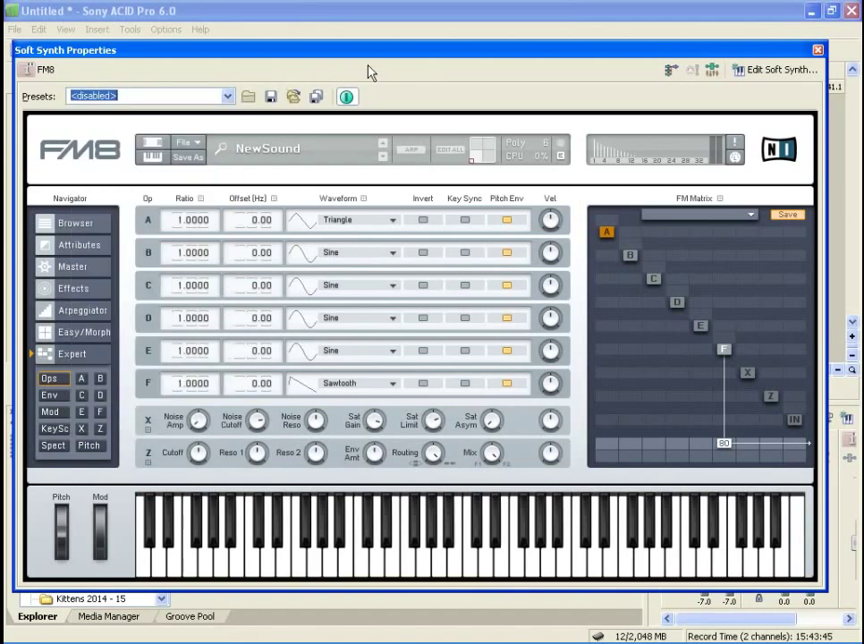
pyautogui.click(198, 145)
pyautogui.click(198, 145)
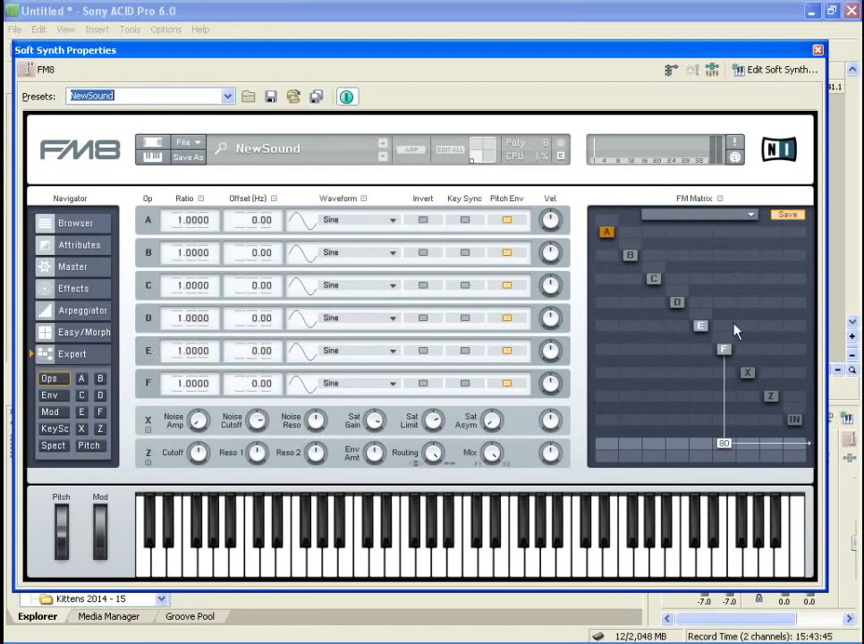
# Route operator E to the output at level 99 in the FM Matrix and set its waveform to Square.
pyautogui.moveTo(707, 446); pyautogui.dragTo(700, 378)
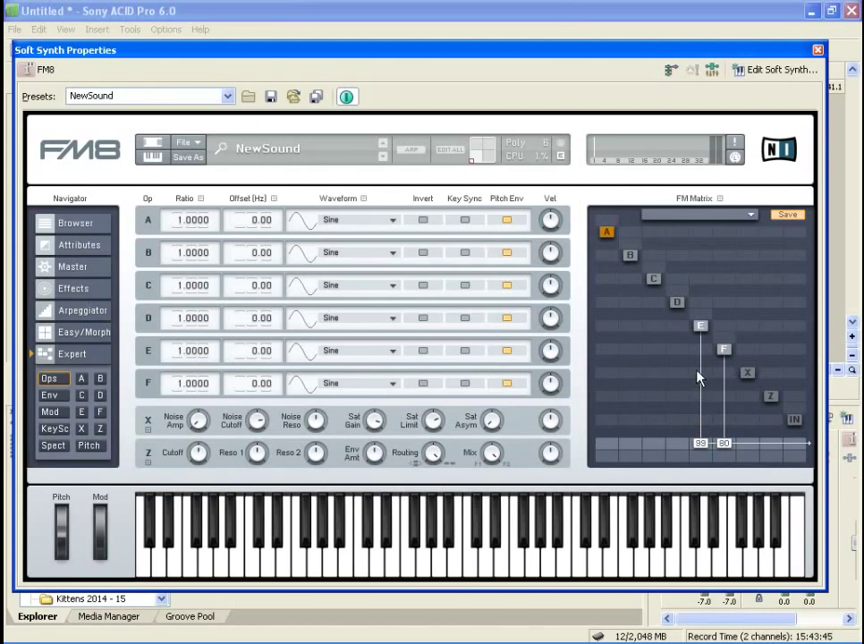
pyautogui.click(380, 355)
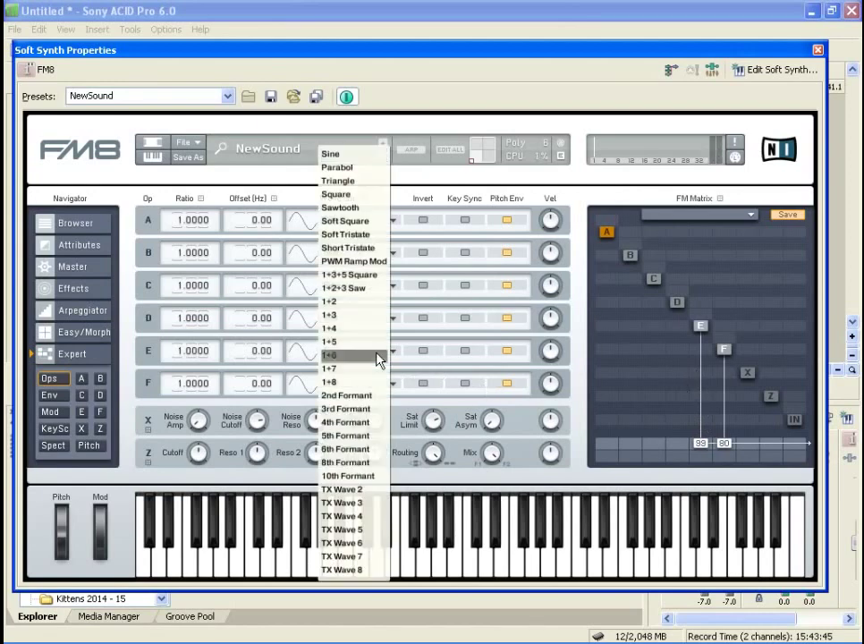
pyautogui.click(353, 194)
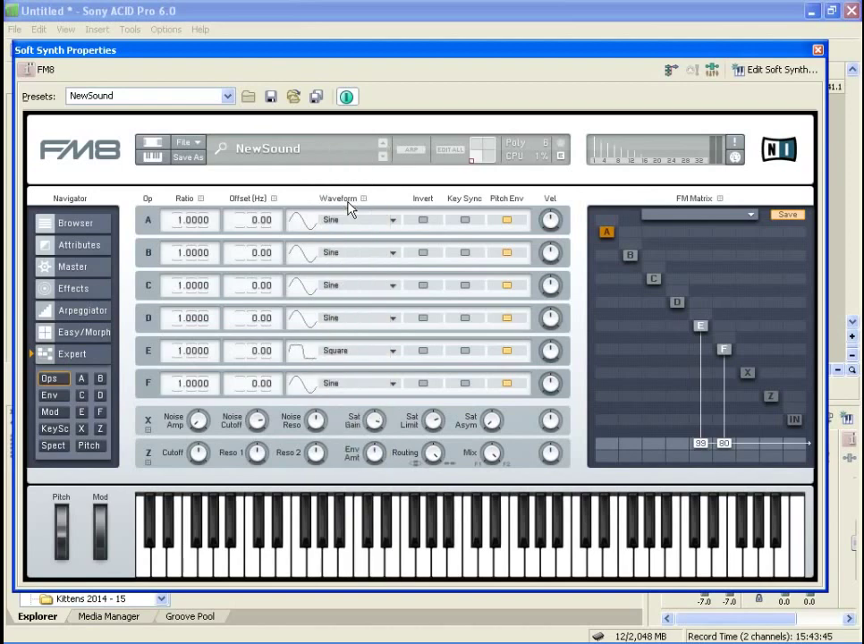
# Set operator F's waveform to 4th Formant and modulate it from operator E at 36 in the FM Matrix.
pyautogui.click(366, 388)
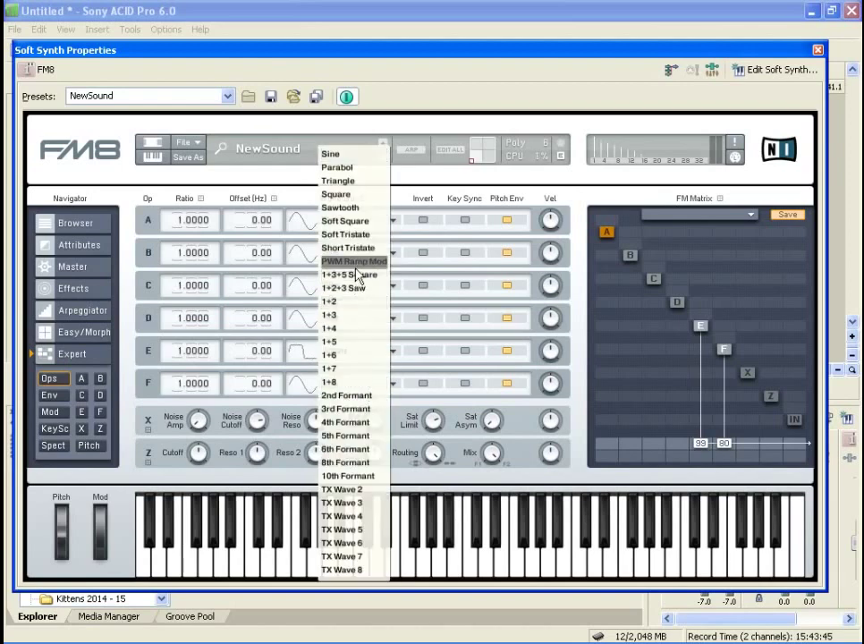
pyautogui.click(347, 423)
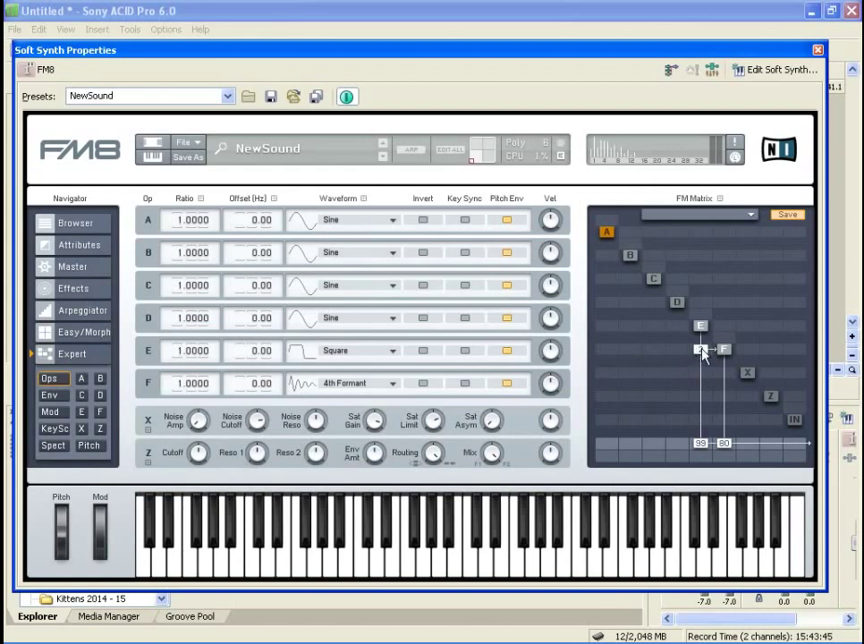
pyautogui.moveTo(701, 350); pyautogui.dragTo(686, 276)
pyautogui.moveTo(677, 209); pyautogui.dragTo(632, 329)
pyautogui.click(378, 220)
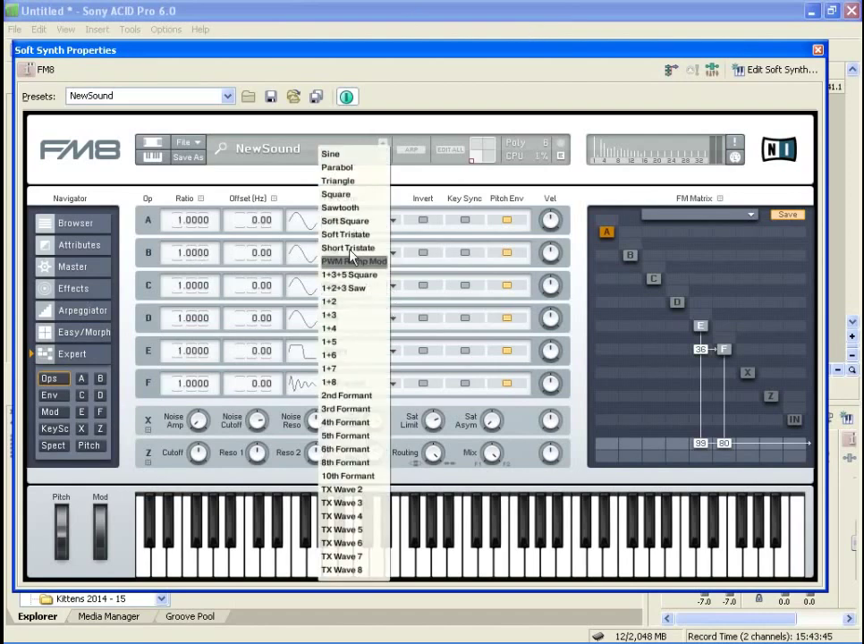
pyautogui.click(331, 153)
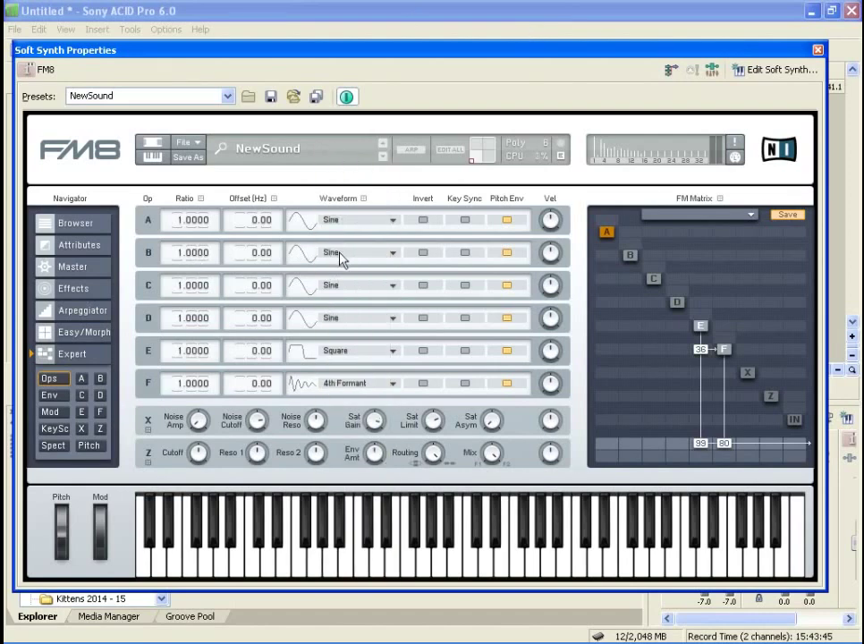
pyautogui.click(344, 258)
pyautogui.click(267, 183)
# Set the waveforms of operators C, D and E to TX Wave 2, 1+6 and Short Tristate respectively.
pyautogui.click(349, 295)
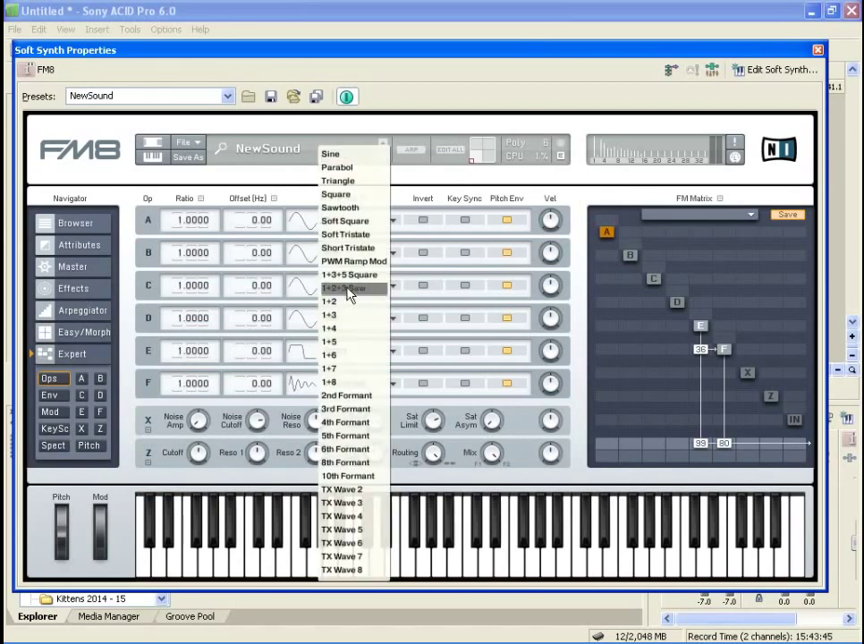
pyautogui.click(342, 491)
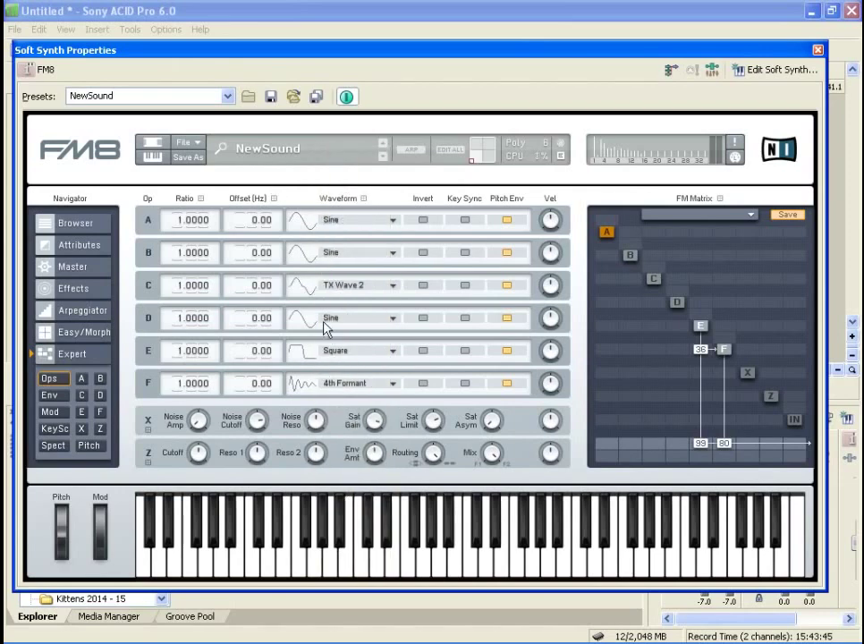
pyautogui.click(349, 326)
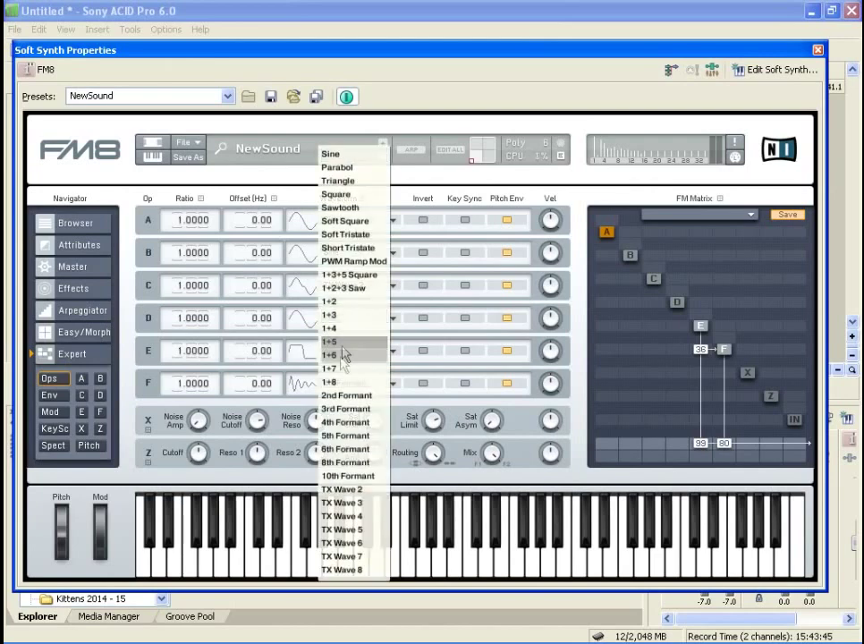
pyautogui.click(340, 358)
pyautogui.click(342, 357)
pyautogui.click(340, 248)
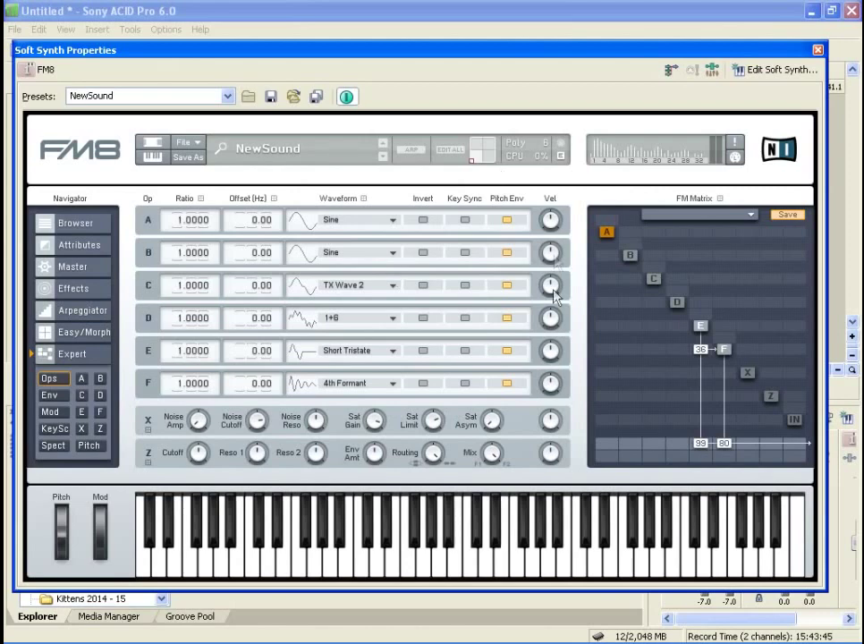
# Route operators B, C and D to the output in the FM Matrix at levels 58, 100 and 89 respectively.
pyautogui.moveTo(678, 448); pyautogui.dragTo(648, 368)
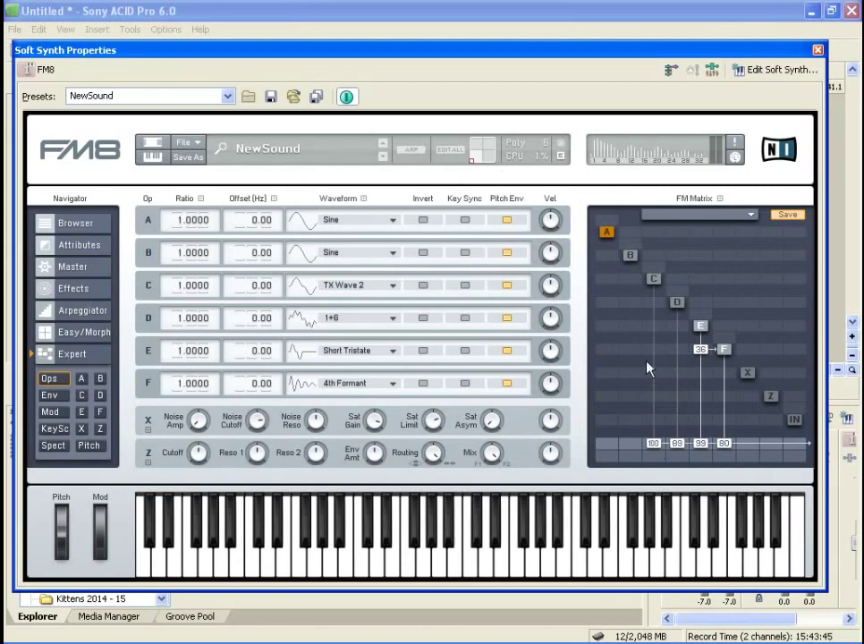
pyautogui.moveTo(632, 458); pyautogui.dragTo(629, 258)
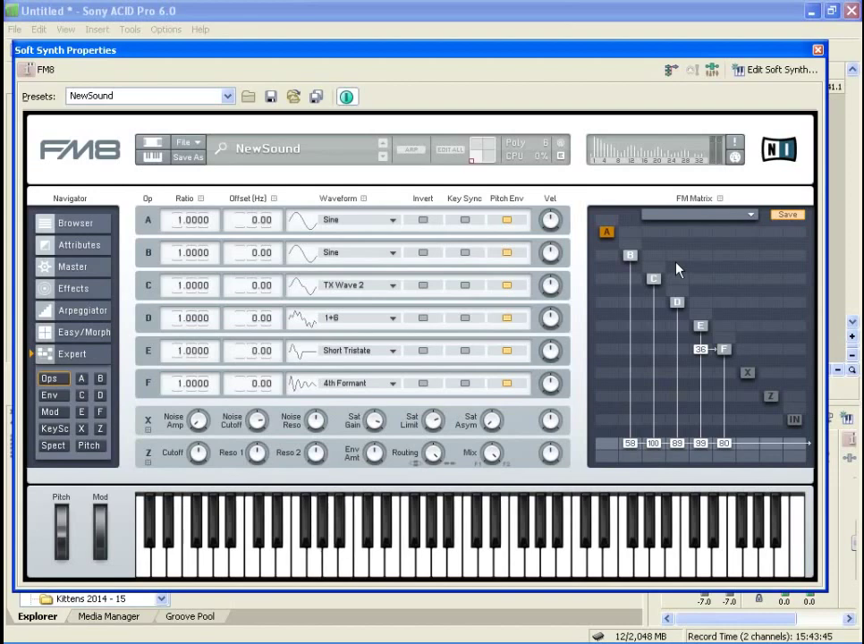
# Set the waveforms of operators F, C and E to Soft Square, Parabol and 6th Formant respectively.
pyautogui.click(372, 390)
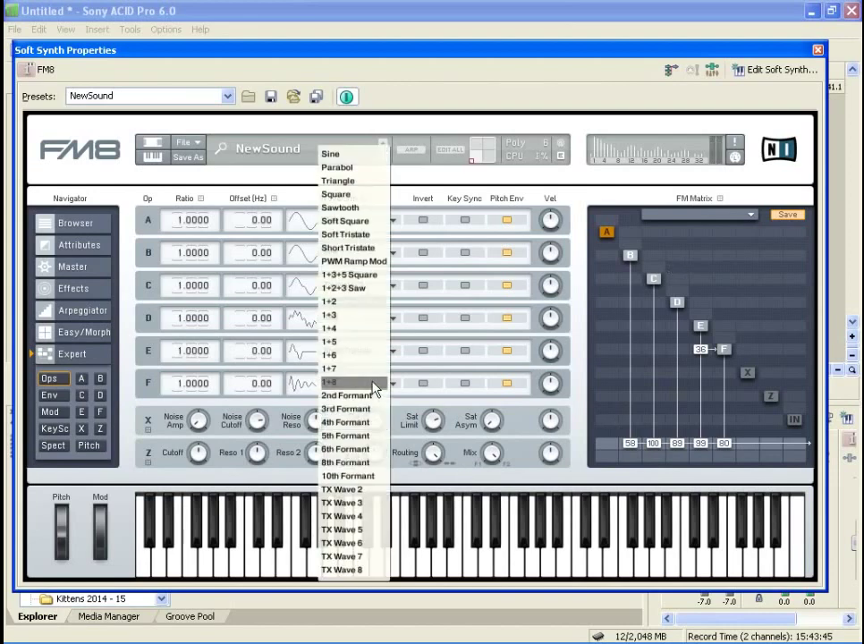
pyautogui.click(368, 225)
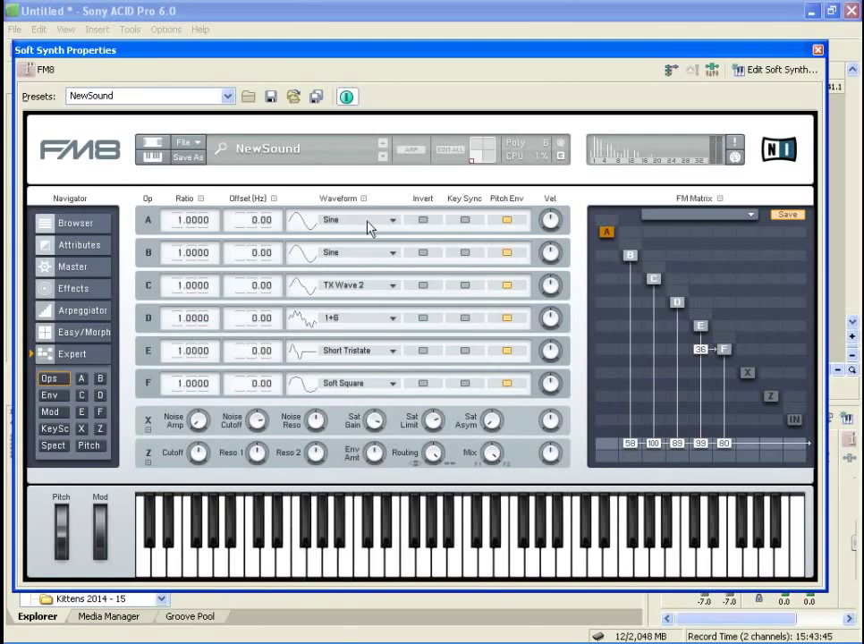
pyautogui.click(335, 294)
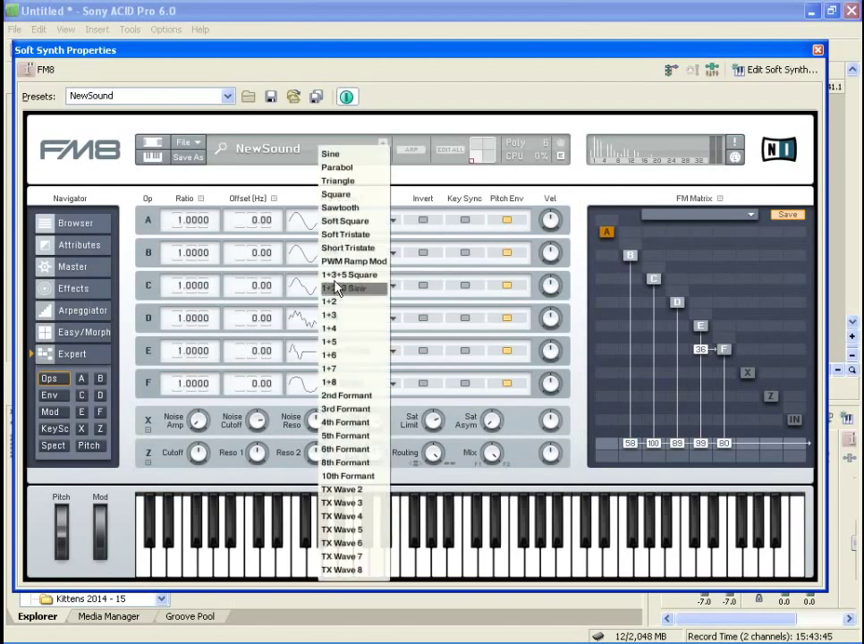
pyautogui.click(359, 173)
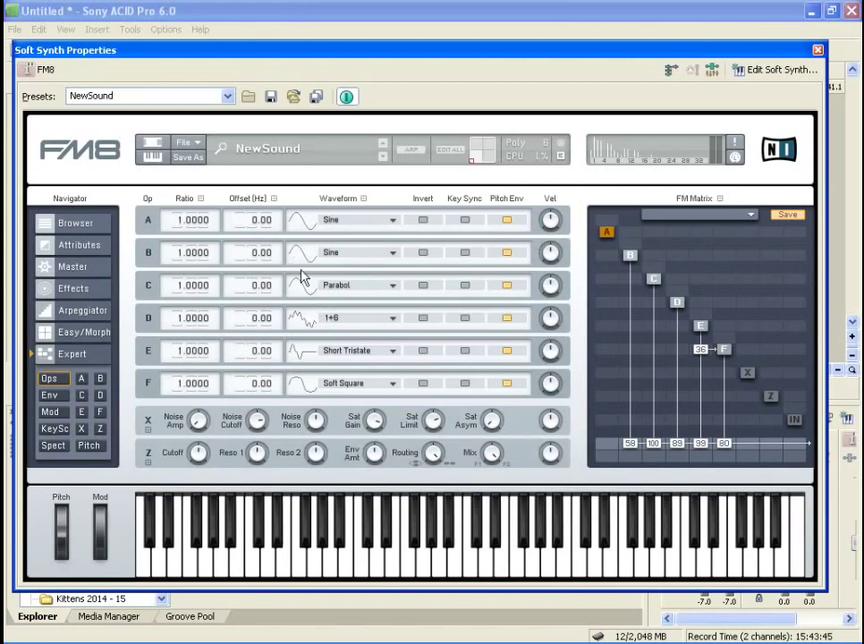
pyautogui.click(345, 351)
pyautogui.click(344, 342)
pyautogui.click(355, 352)
pyautogui.click(353, 451)
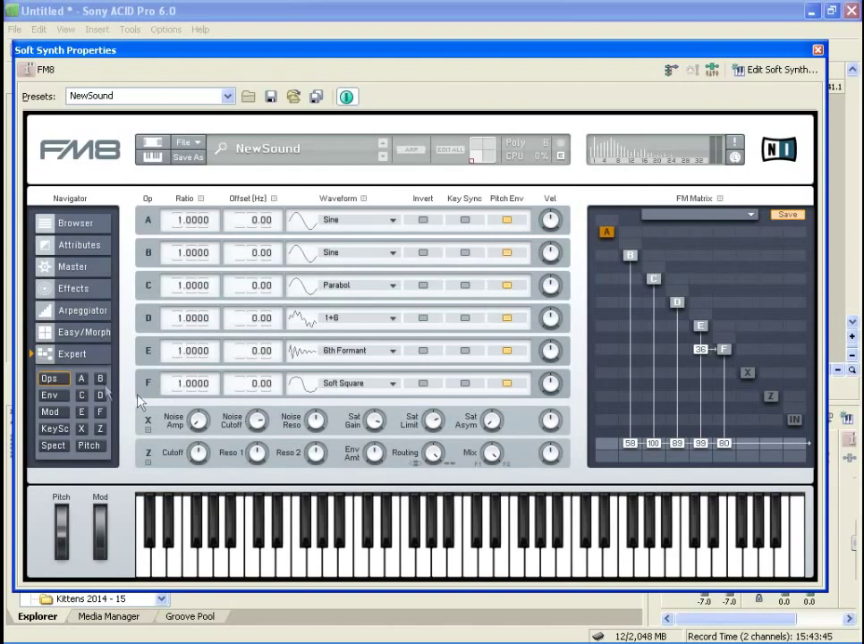
# Lengthen the envelope attacks of operators A, B and C to about 0.38, 0.50 and 0.64, with levels about 0.89, 0.97 and 0.73.
pyautogui.click(50, 395)
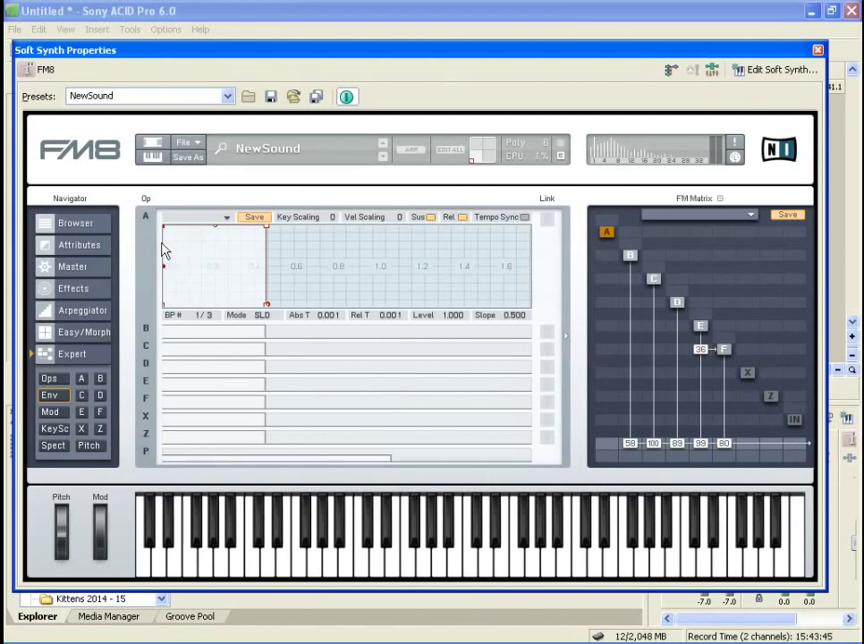
pyautogui.moveTo(170, 231); pyautogui.dragTo(243, 241)
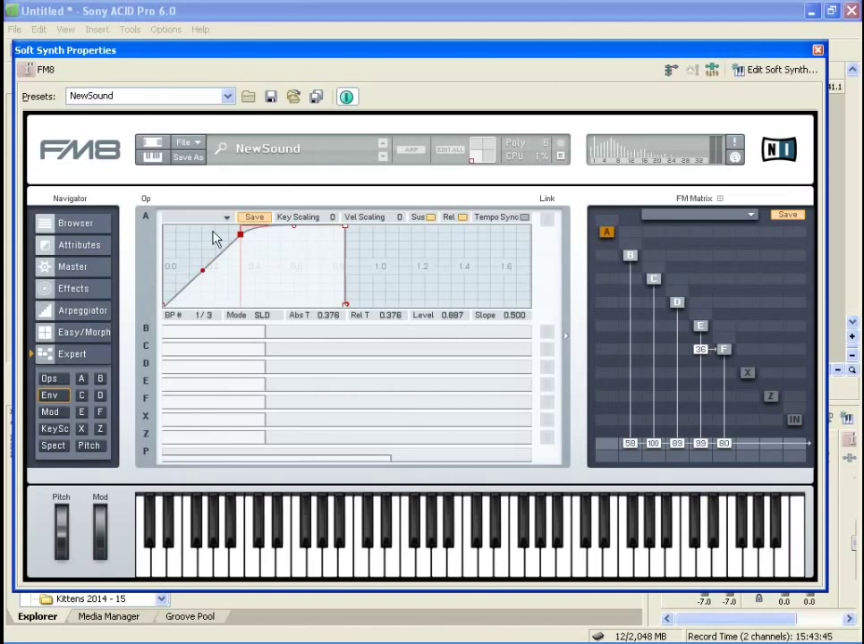
pyautogui.click(148, 336)
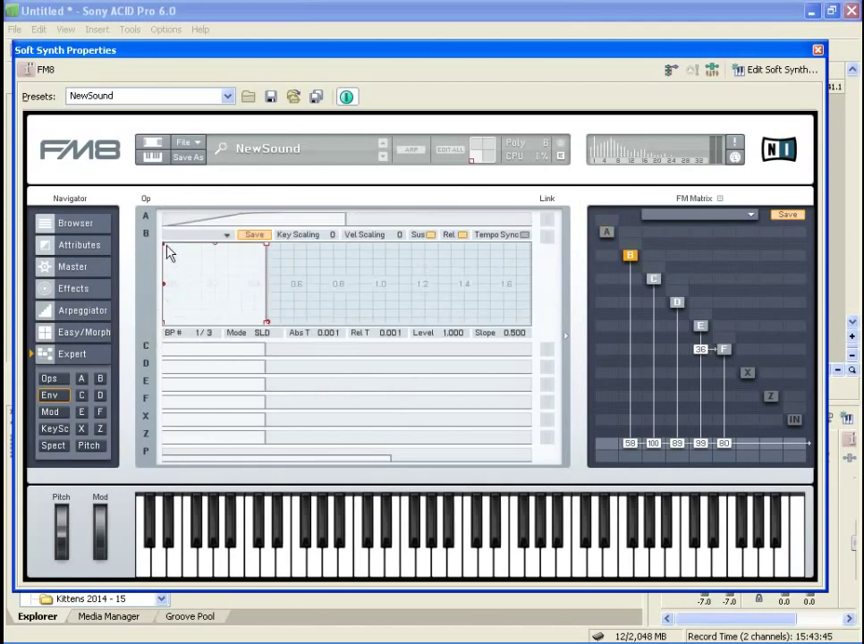
pyautogui.moveTo(165, 247); pyautogui.dragTo(266, 246)
pyautogui.click(146, 346)
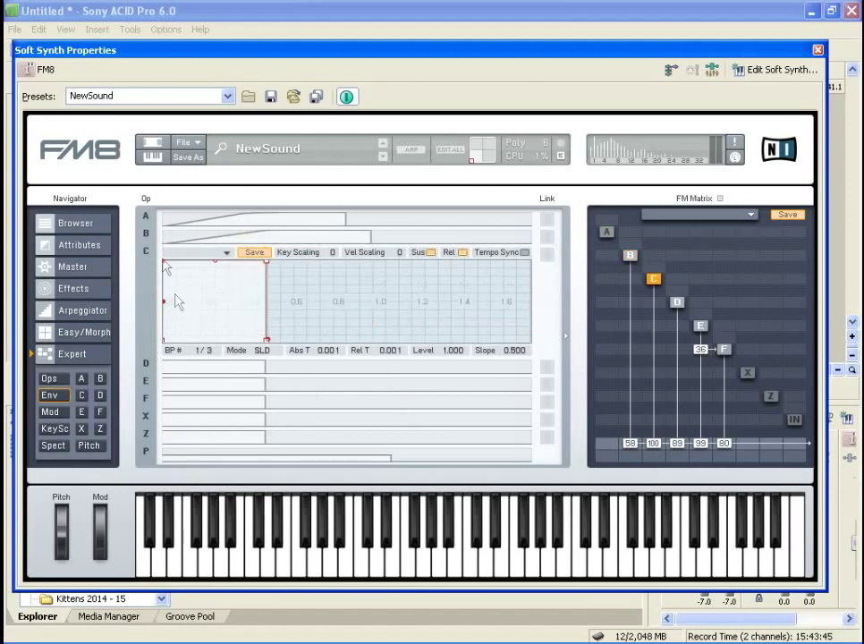
pyautogui.moveTo(167, 263); pyautogui.dragTo(295, 285)
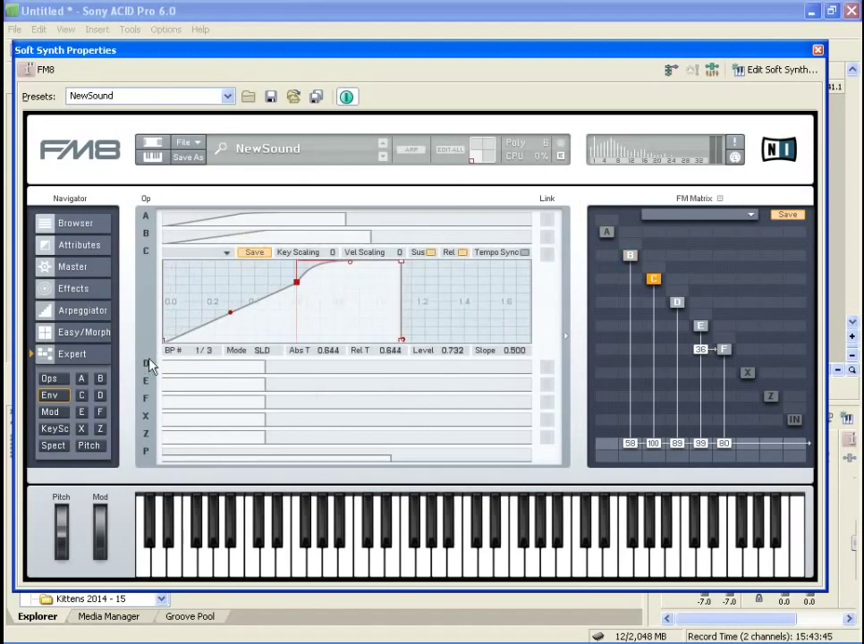
# Lengthen the envelope attacks of operators D, E and F to about 0.70, 0.57 and 0.72, with levels about 0.86, 0.92 and 0.99.
pyautogui.click(146, 362)
pyautogui.moveTo(166, 283); pyautogui.dragTo(310, 296)
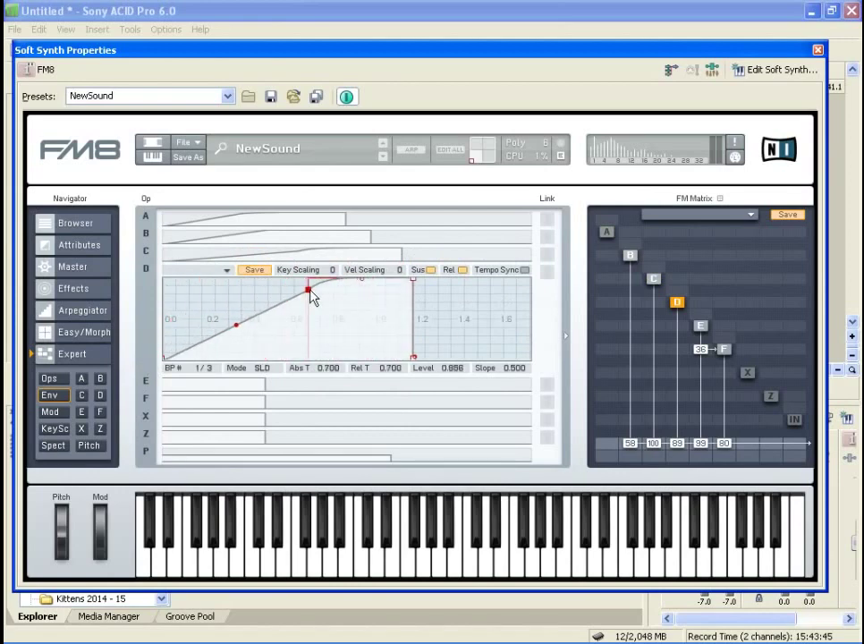
pyautogui.click(146, 385)
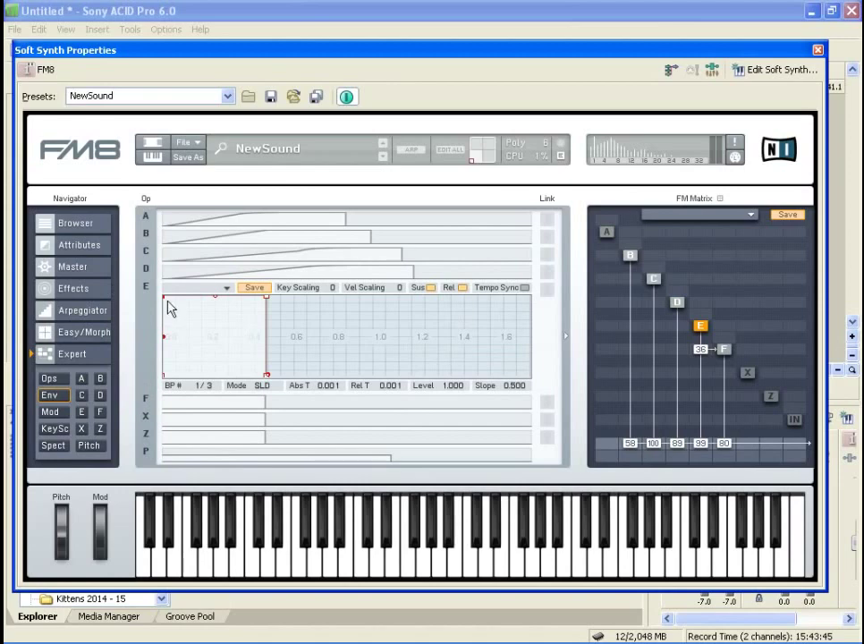
pyautogui.moveTo(166, 304); pyautogui.dragTo(280, 302)
pyautogui.click(146, 402)
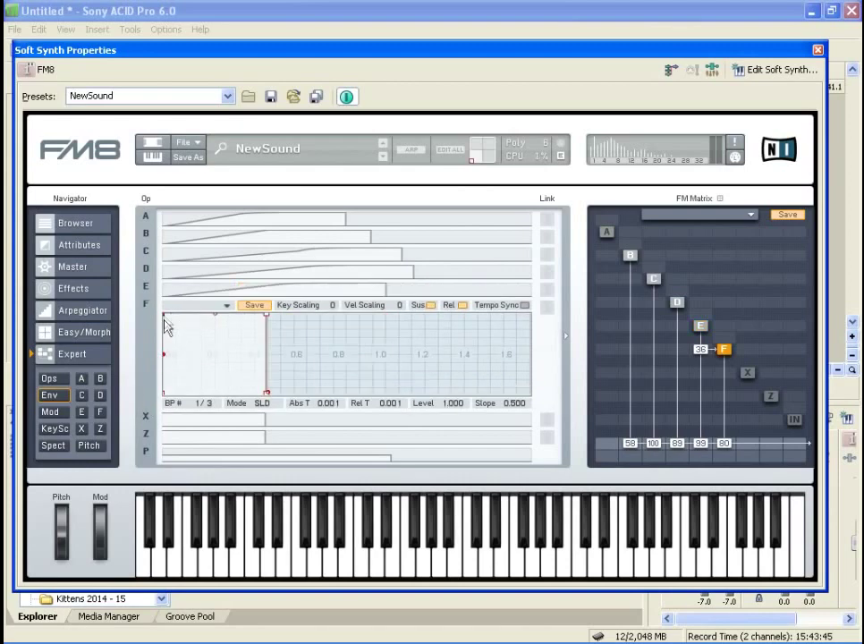
pyautogui.moveTo(164, 319); pyautogui.dragTo(313, 318)
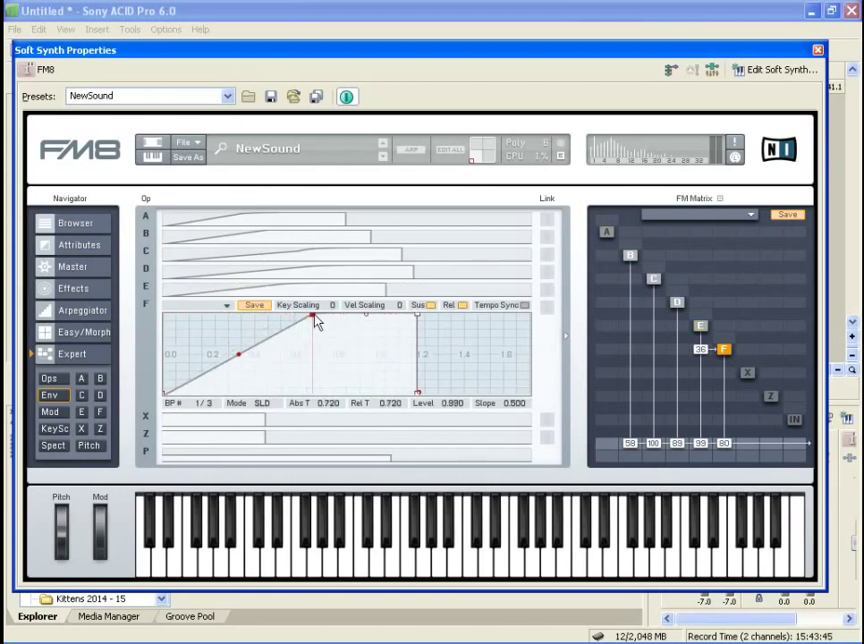
# Lengthen operator F's envelope attack slightly more and bring up operator E's envelope.
pyautogui.click(145, 418)
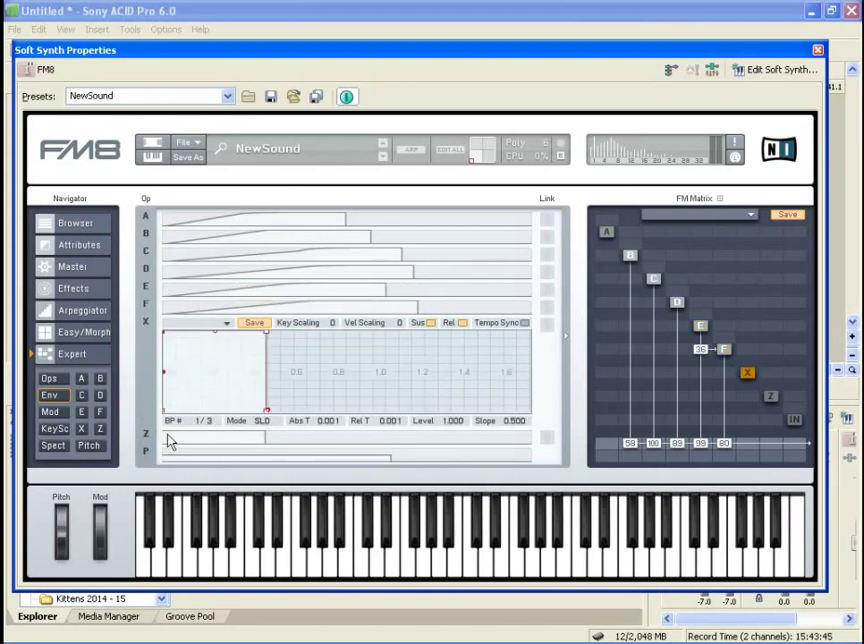
pyautogui.click(147, 305)
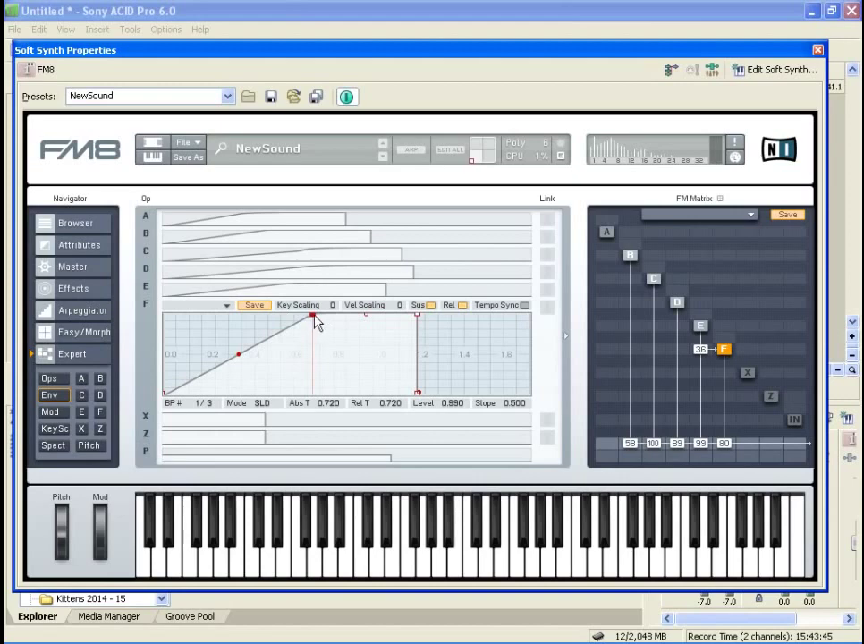
pyautogui.moveTo(313, 317); pyautogui.dragTo(325, 315)
pyautogui.click(210, 287)
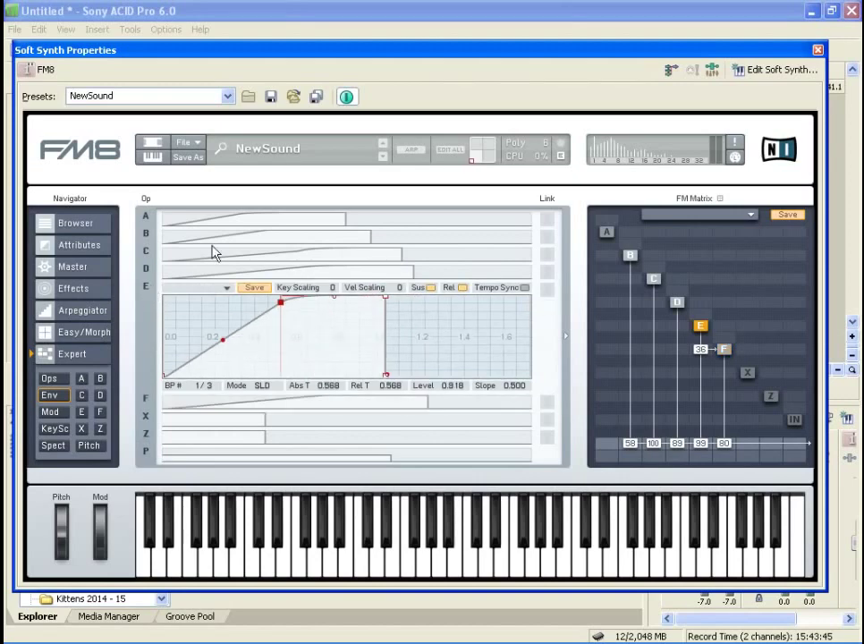
# Adjust the output volume in the Master settings and return to the operator envelopes.
pyautogui.click(77, 228)
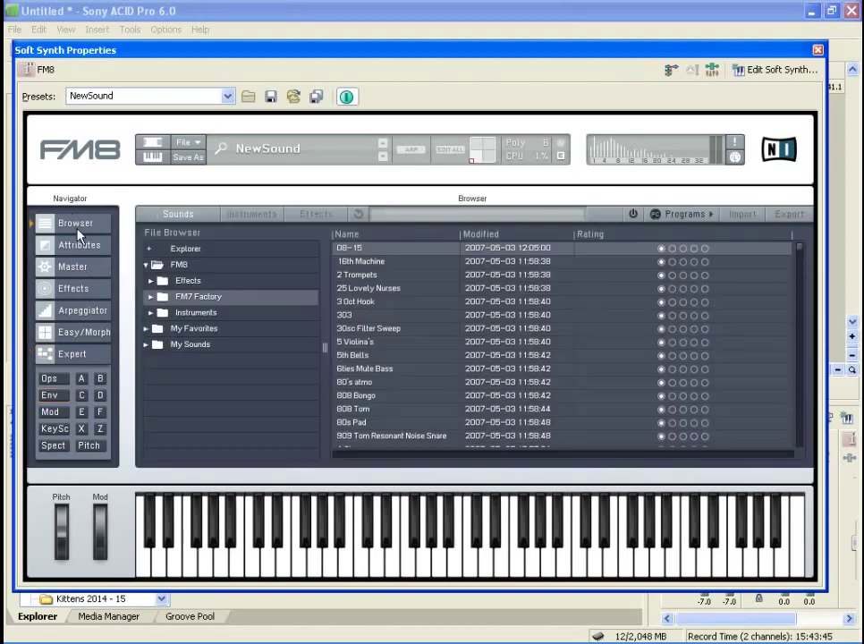
pyautogui.click(79, 271)
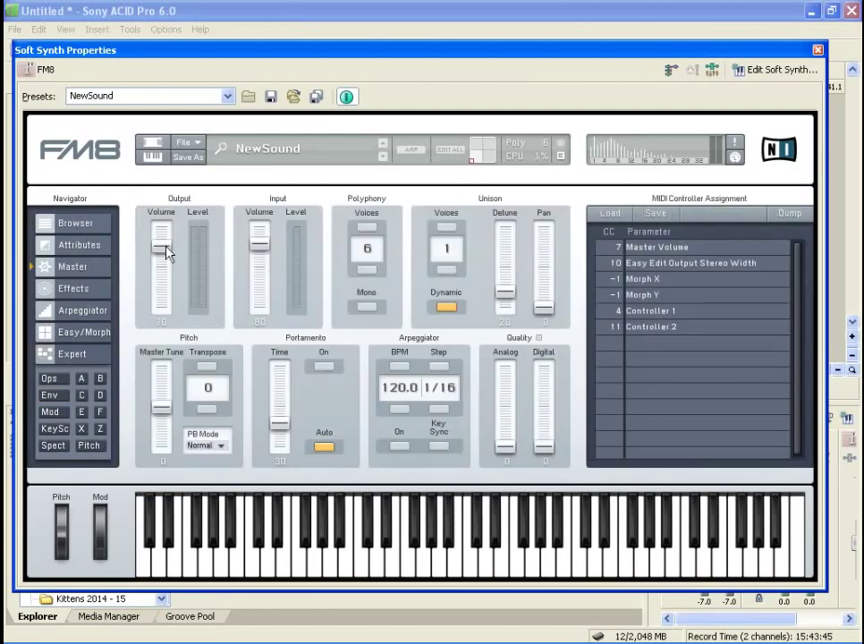
pyautogui.moveTo(167, 276); pyautogui.dragTo(164, 269)
pyautogui.click(83, 355)
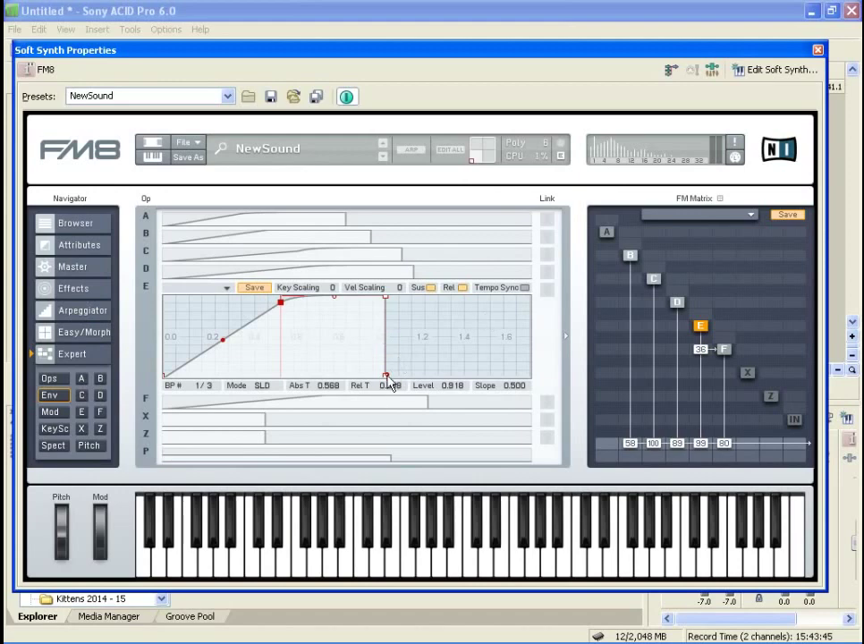
# Add curved envelope releases to operators E, D and C, with release times about 0.74 for E and 0.61 for D.
pyautogui.moveTo(389, 383)
pyautogui.mouseDown()
pyautogui.moveTo(448, 383)
pyautogui.moveTo(403, 392)
pyautogui.moveTo(396, 382)
pyautogui.mouseUp()
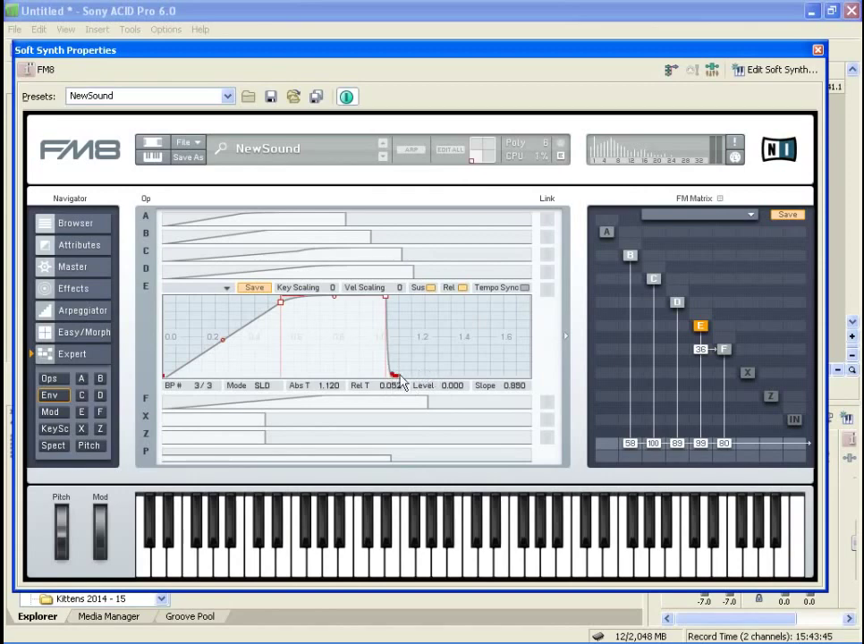
pyautogui.moveTo(400, 385); pyautogui.dragTo(442, 361)
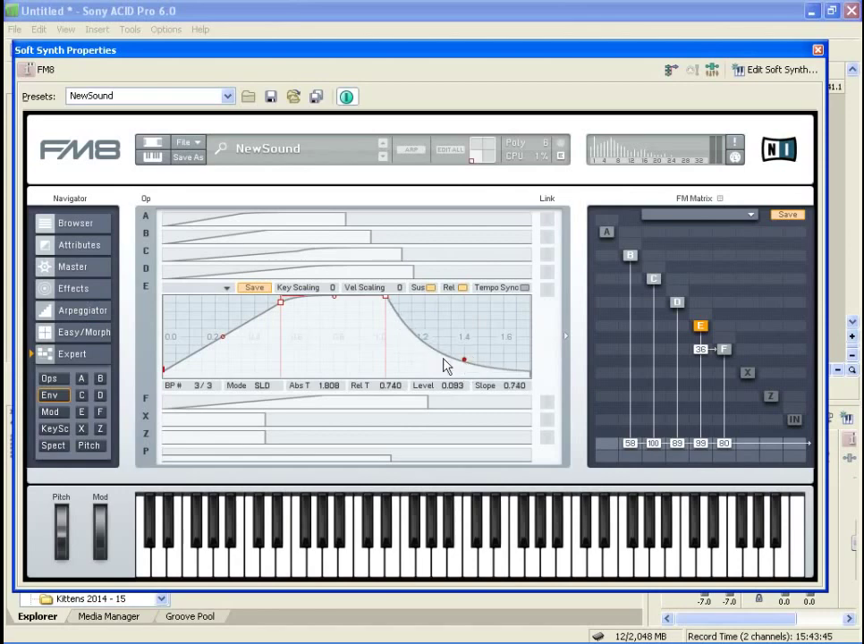
pyautogui.click(144, 270)
pyautogui.moveTo(414, 365); pyautogui.dragTo(491, 348)
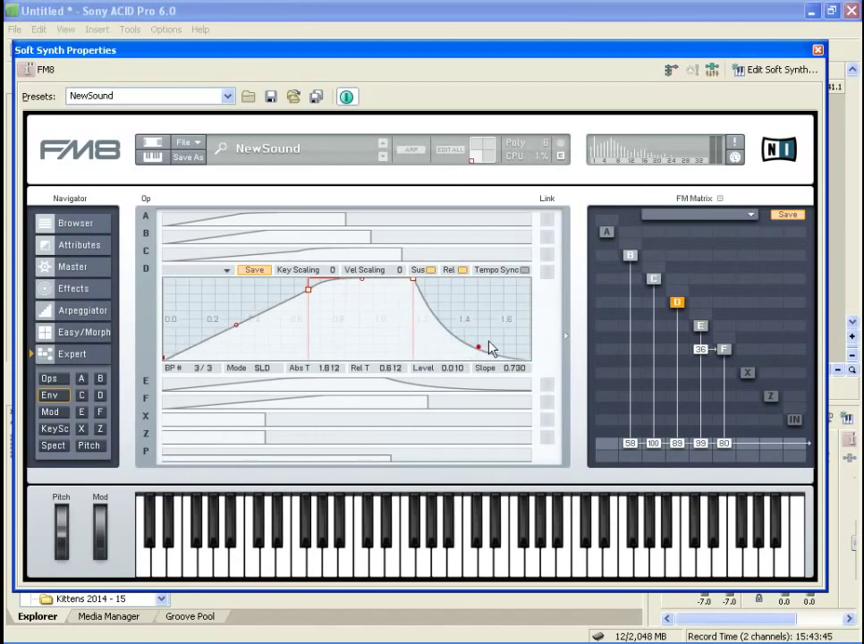
pyautogui.click(147, 254)
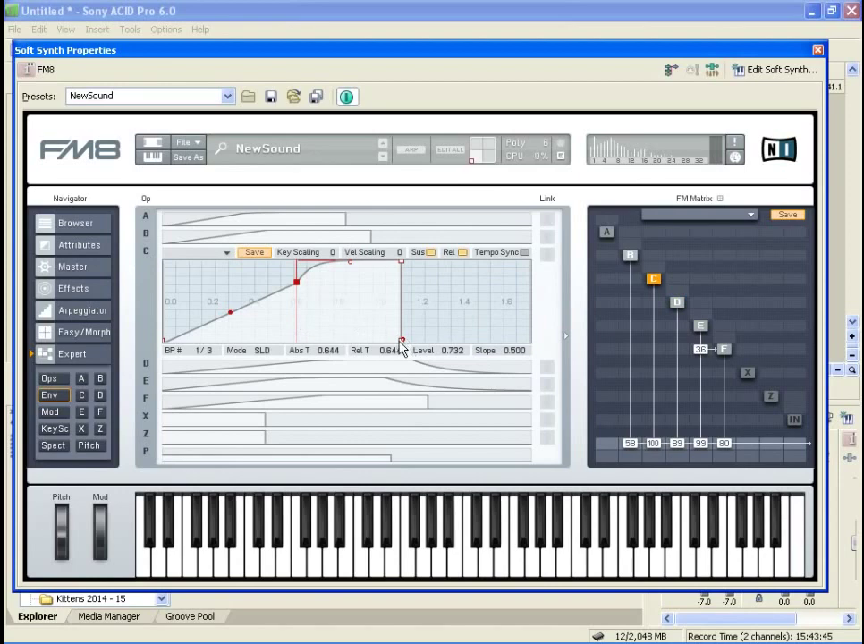
pyautogui.moveTo(404, 344); pyautogui.dragTo(491, 340)
# Add curved envelope releases to operators B and A with times about 0.80 and 0.88 and end levels about 0.18 and 0.02.
pyautogui.click(146, 234)
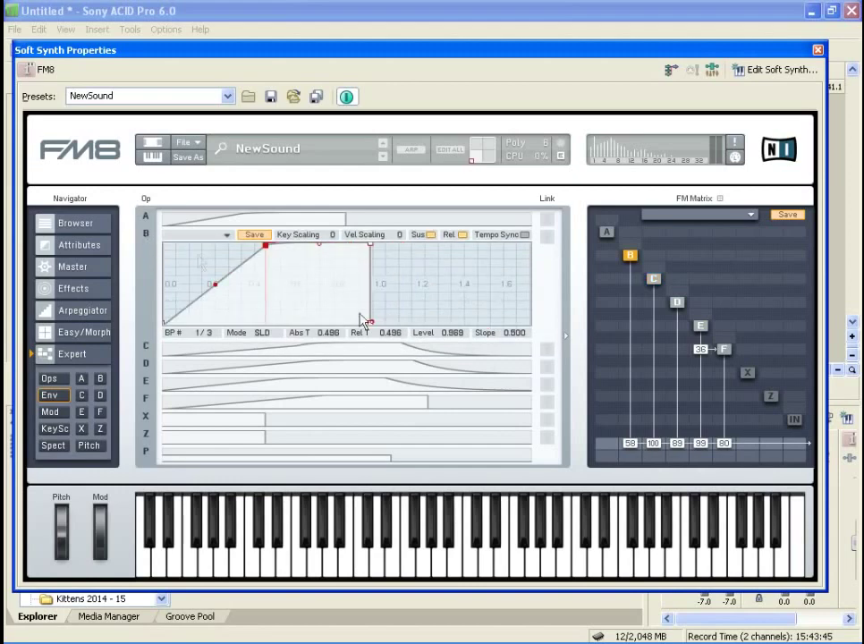
pyautogui.moveTo(374, 327); pyautogui.dragTo(459, 322)
pyautogui.moveTo(544, 331); pyautogui.dragTo(564, 319)
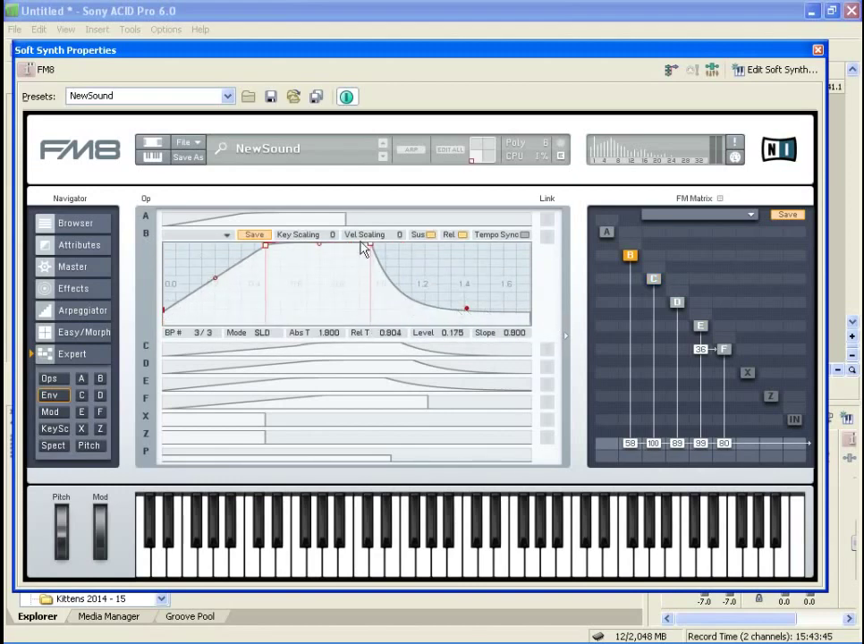
pyautogui.click(151, 217)
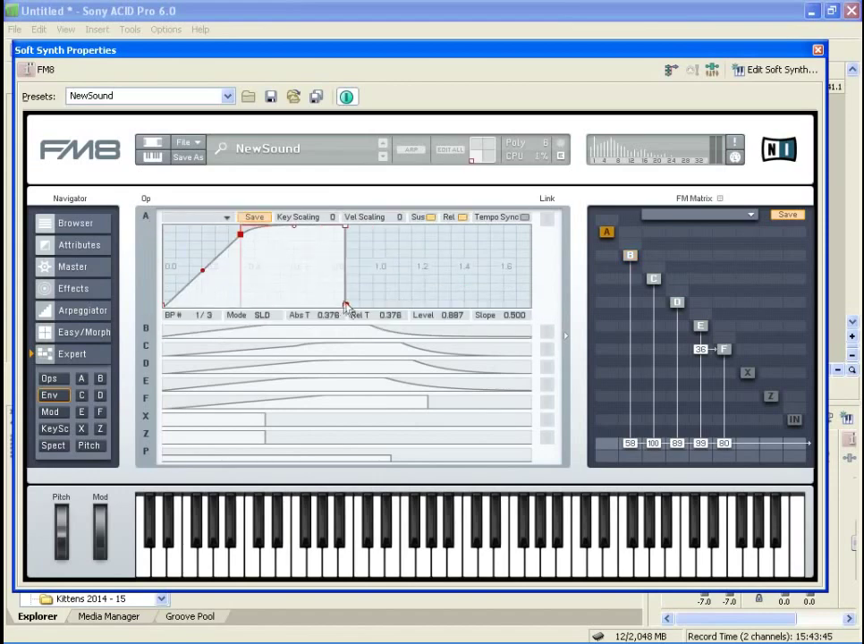
pyautogui.moveTo(348, 307); pyautogui.dragTo(534, 313)
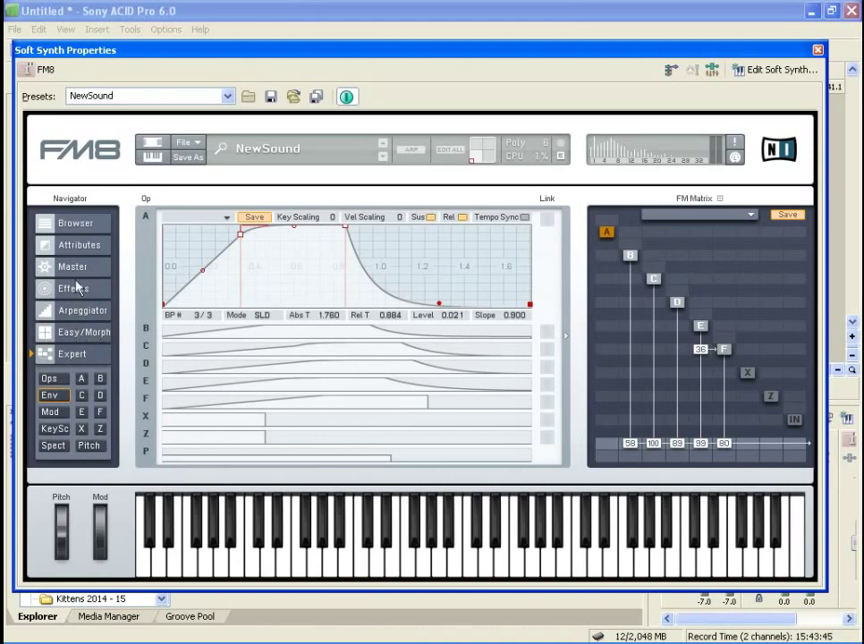
# Set operator D's waveform to Soft Tristate in the operator overview.
pyautogui.click(50, 377)
pyautogui.click(353, 318)
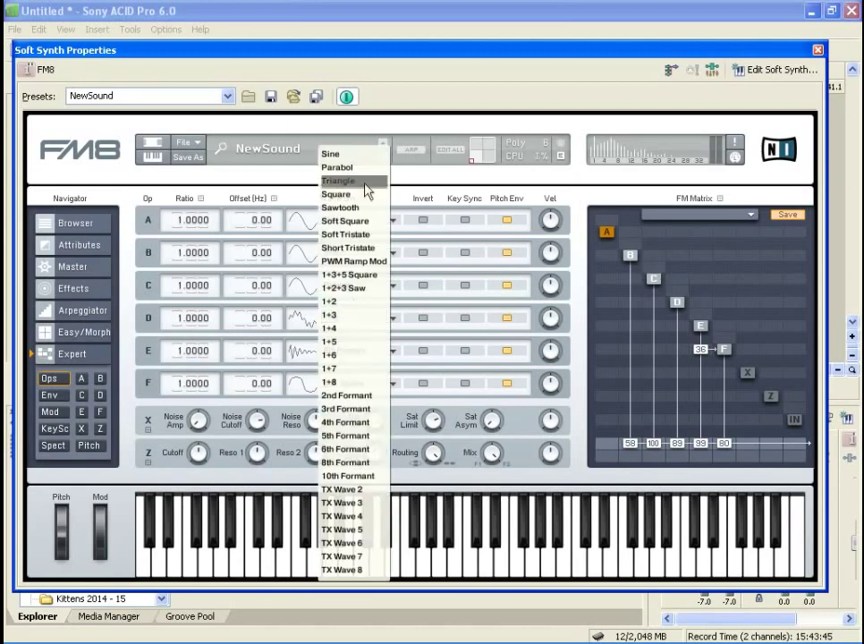
pyautogui.click(362, 236)
# Try the TX Wave 6 and TX Wave 4 waveforms on operator E.
pyautogui.click(350, 352)
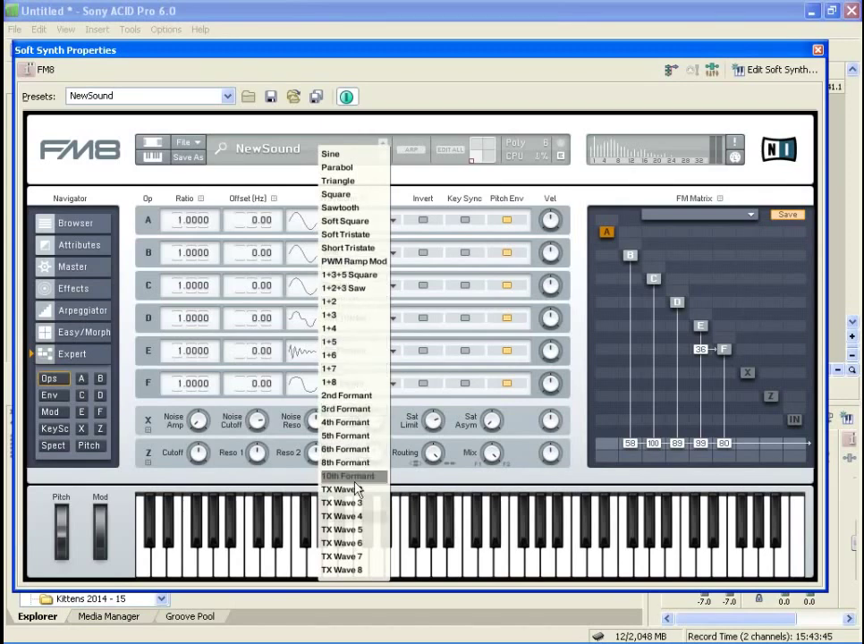
pyautogui.click(343, 543)
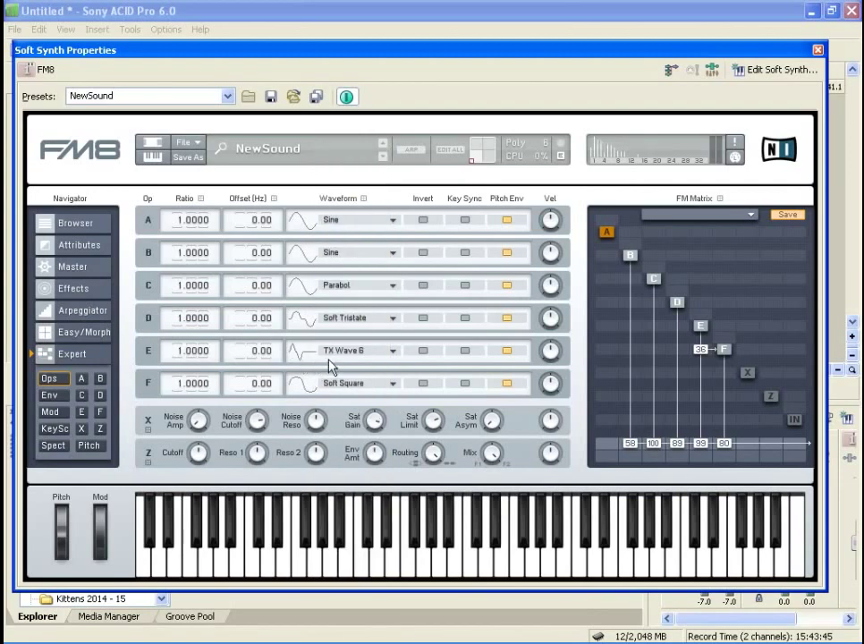
pyautogui.click(332, 354)
pyautogui.click(340, 528)
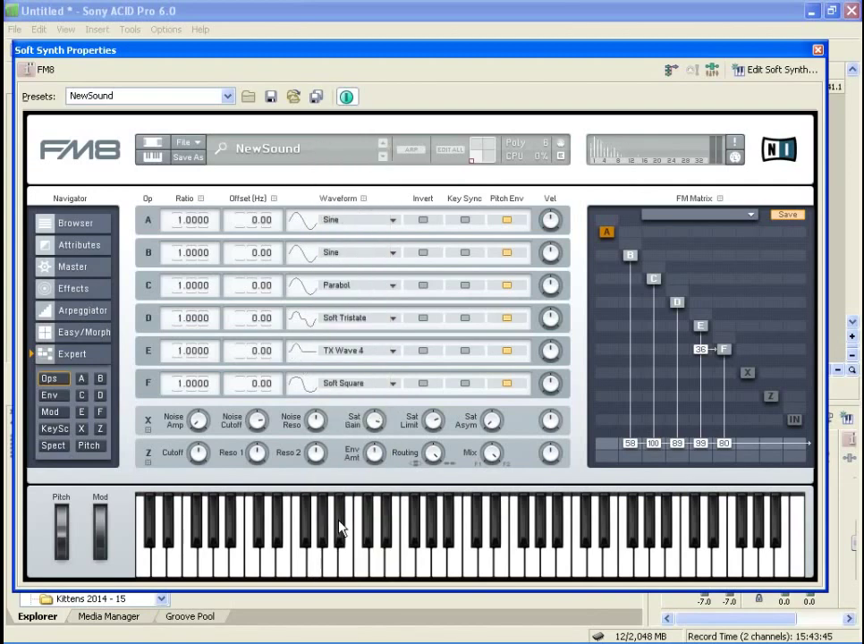
# Set operator E's waveform to Soft Tristate and keep operator F's waveform as Soft Square.
pyautogui.click(349, 352)
pyautogui.click(349, 235)
pyautogui.click(352, 384)
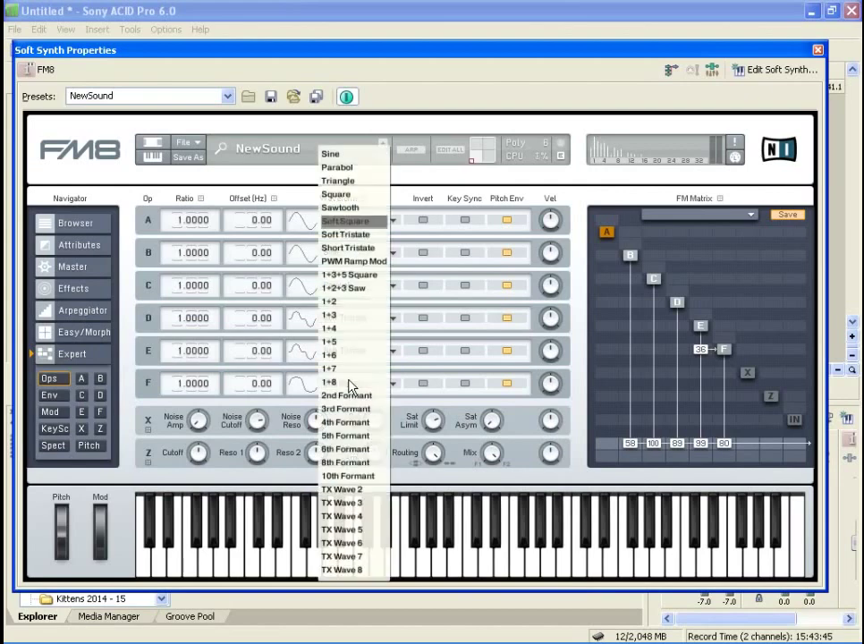
pyautogui.click(419, 116)
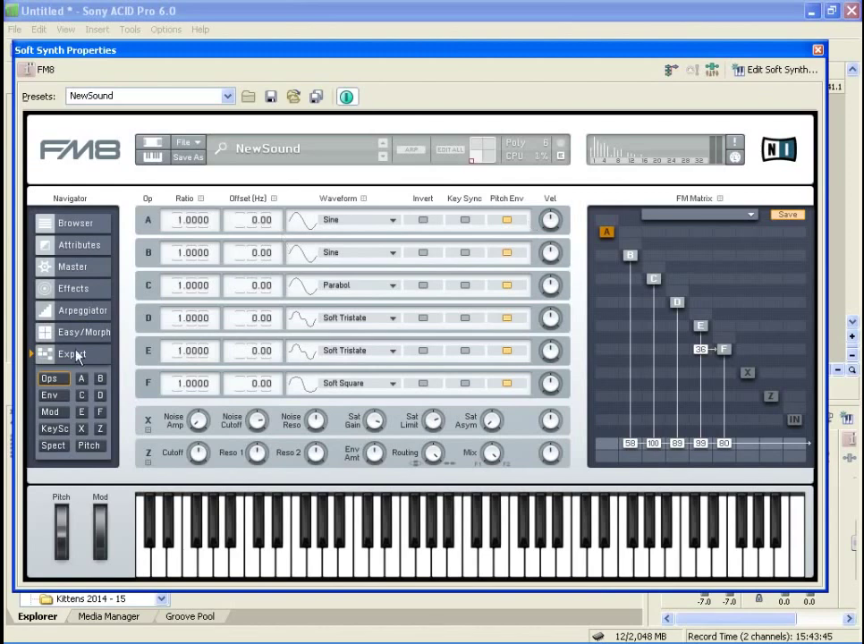
# Route operator C into E at 46 in the FM Matrix, and route operator B strongly into D.
pyautogui.click(662, 330)
pyautogui.moveTo(667, 331); pyautogui.dragTo(682, 387)
pyautogui.click(630, 302)
pyautogui.moveTo(631, 302); pyautogui.dragTo(627, 275)
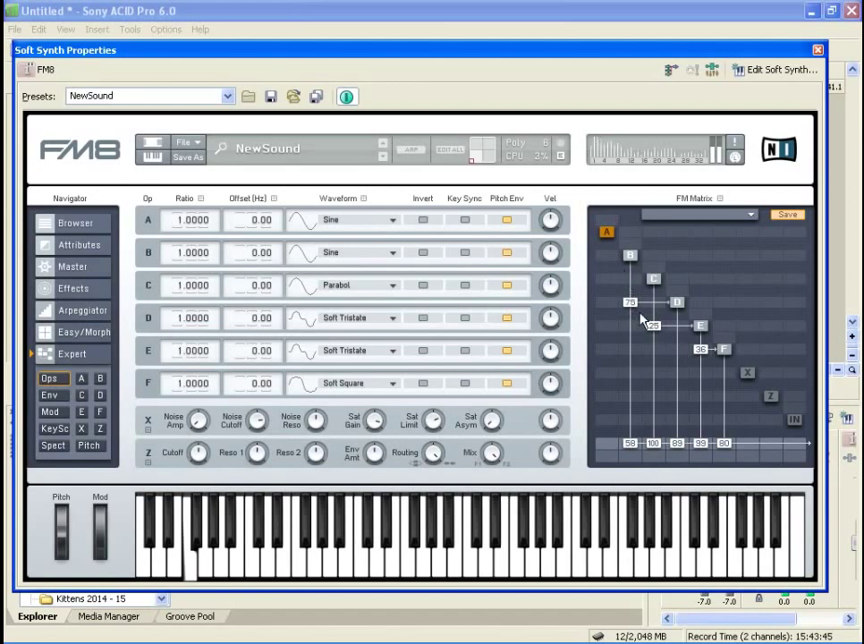
pyautogui.moveTo(654, 335); pyautogui.dragTo(630, 295)
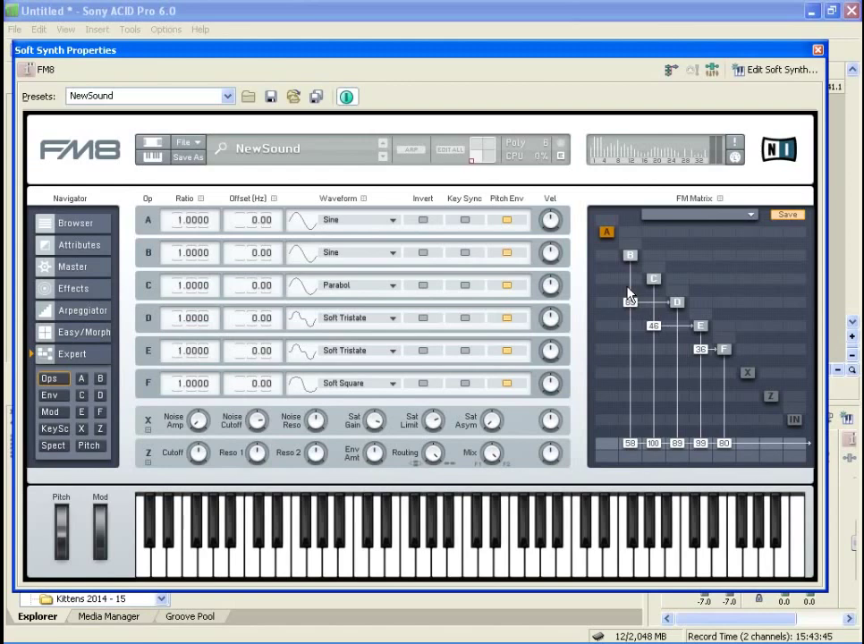
# In the Easy/Morph page, set the amplitude envelope's attack to 56 and its release to 53.
pyautogui.click(88, 337)
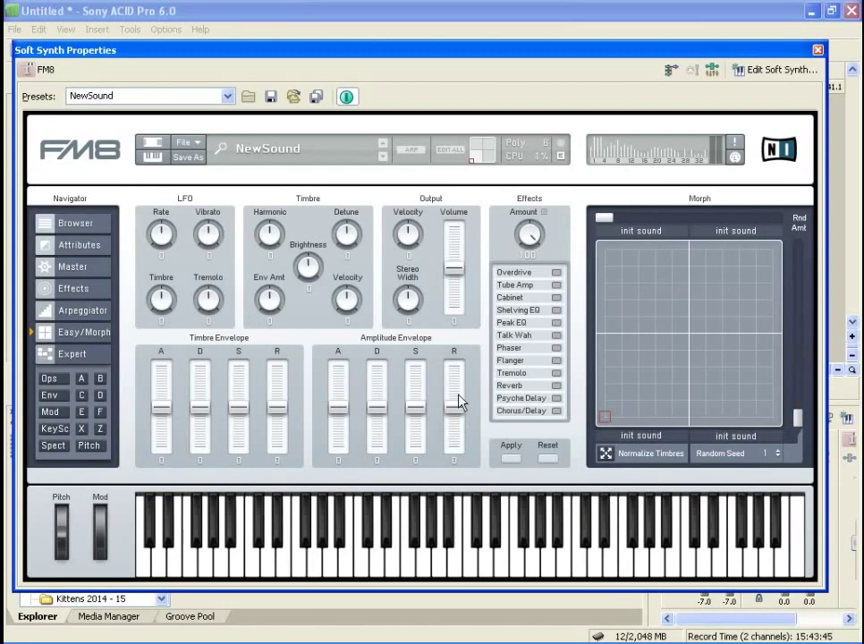
pyautogui.moveTo(339, 408); pyautogui.dragTo(344, 383)
pyautogui.moveTo(458, 414); pyautogui.dragTo(453, 380)
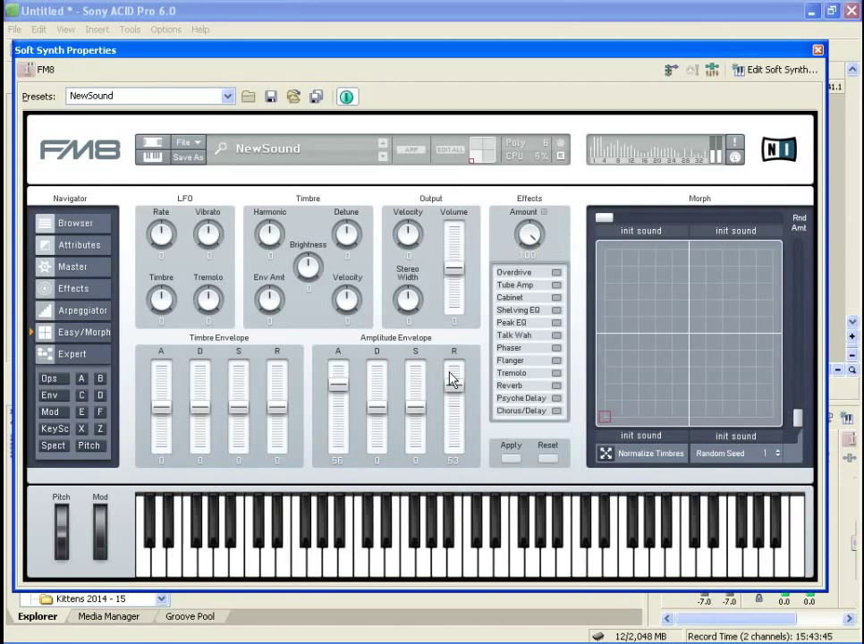
# Enable the Flanger and Reverb effects and set the timbre's Harmonic amount to 6.
pyautogui.click(555, 362)
pyautogui.click(557, 387)
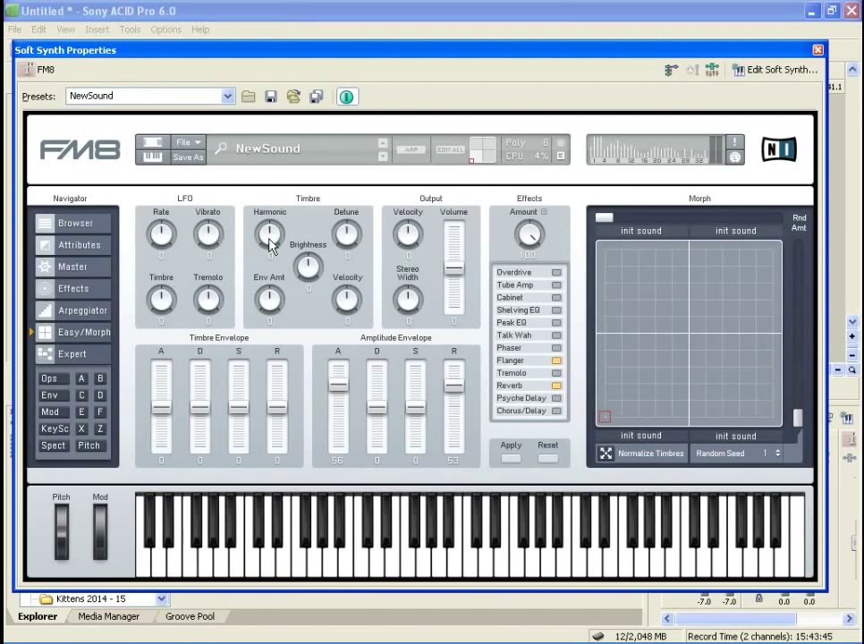
pyautogui.moveTo(271, 246)
pyautogui.mouseDown()
pyautogui.moveTo(271, 229)
pyautogui.moveTo(271, 241)
pyautogui.mouseUp()
# Toggle the Flanger and Phaser effects to compare them, leaving both enabled, and enable Talk Wah.
pyautogui.click(555, 359)
pyautogui.click(554, 350)
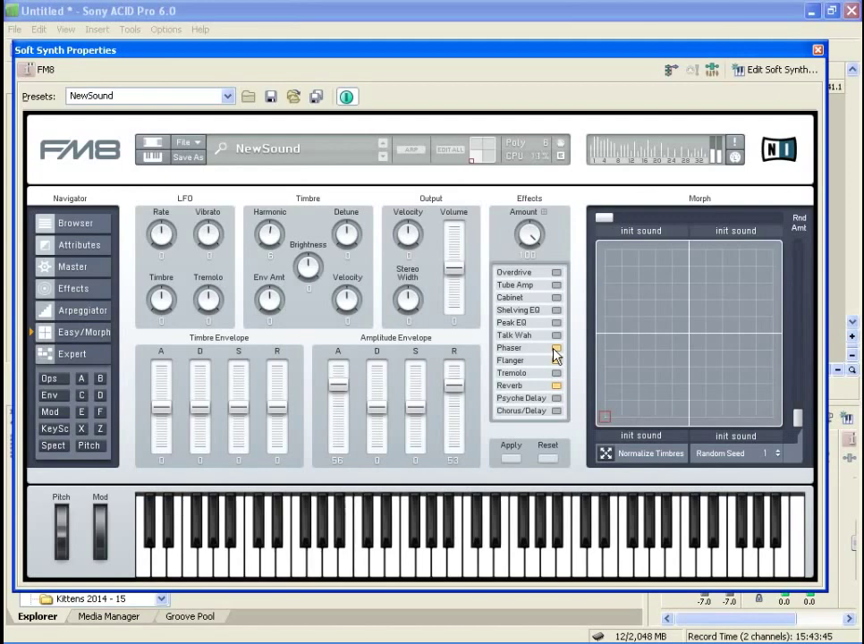
pyautogui.click(555, 348)
pyautogui.click(556, 359)
pyautogui.click(555, 338)
# Move the morph point near the upper edge of the morph square, slightly left of its vertical centre line.
pyautogui.moveTo(604, 415); pyautogui.dragTo(659, 250)
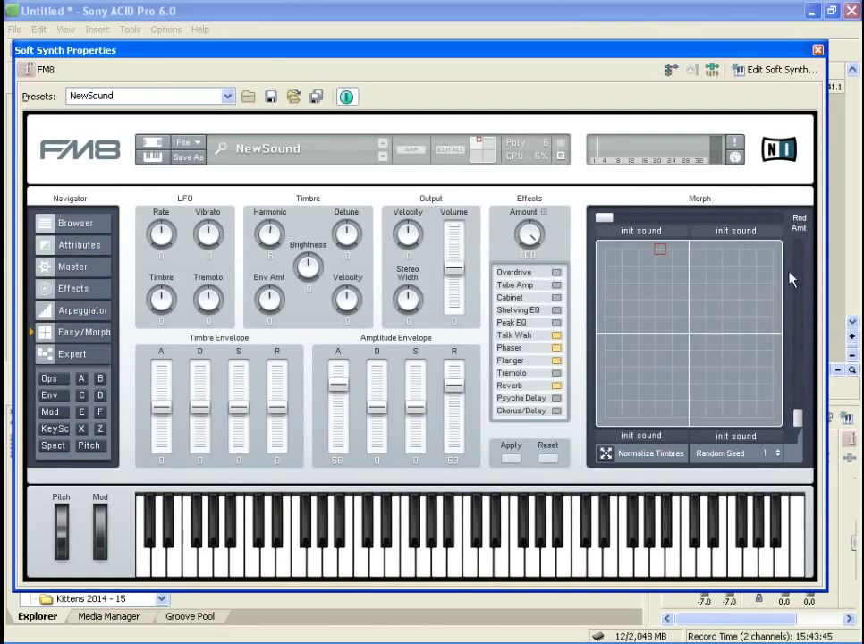
pyautogui.moveTo(488, 638)
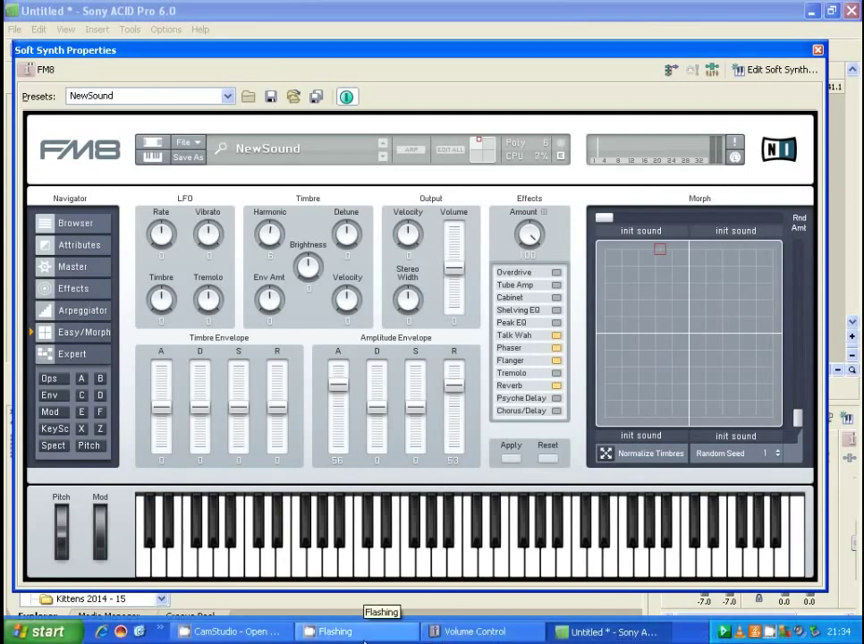